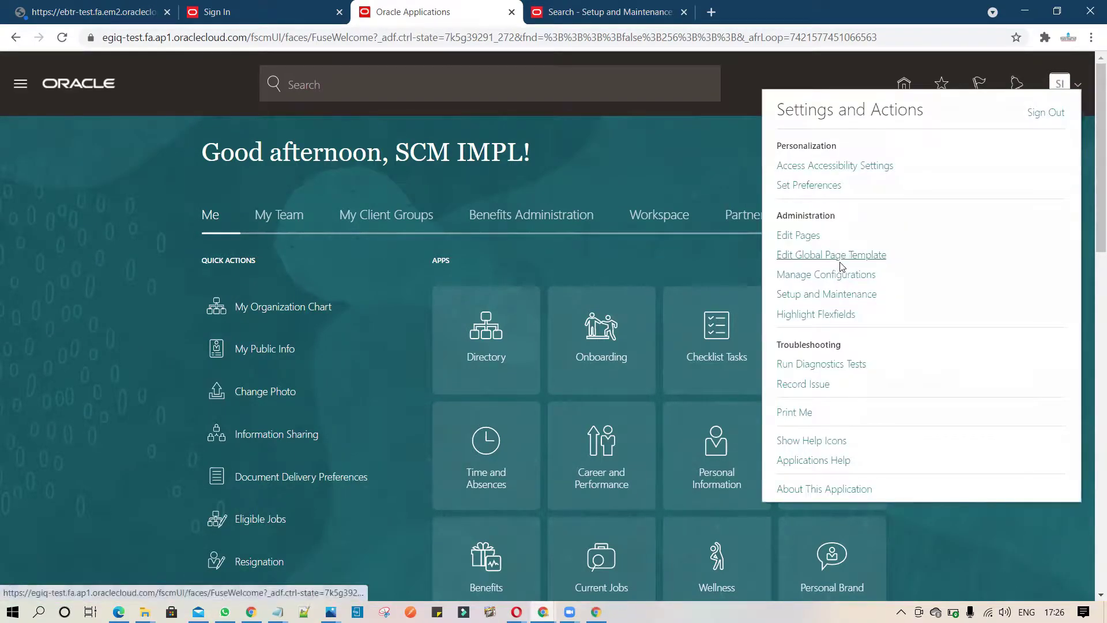
# Search the Setup and Maintenance tasks for "Manage%Item%Orga%" and open the Manage Item Organizations task
pyautogui.click(839, 296)
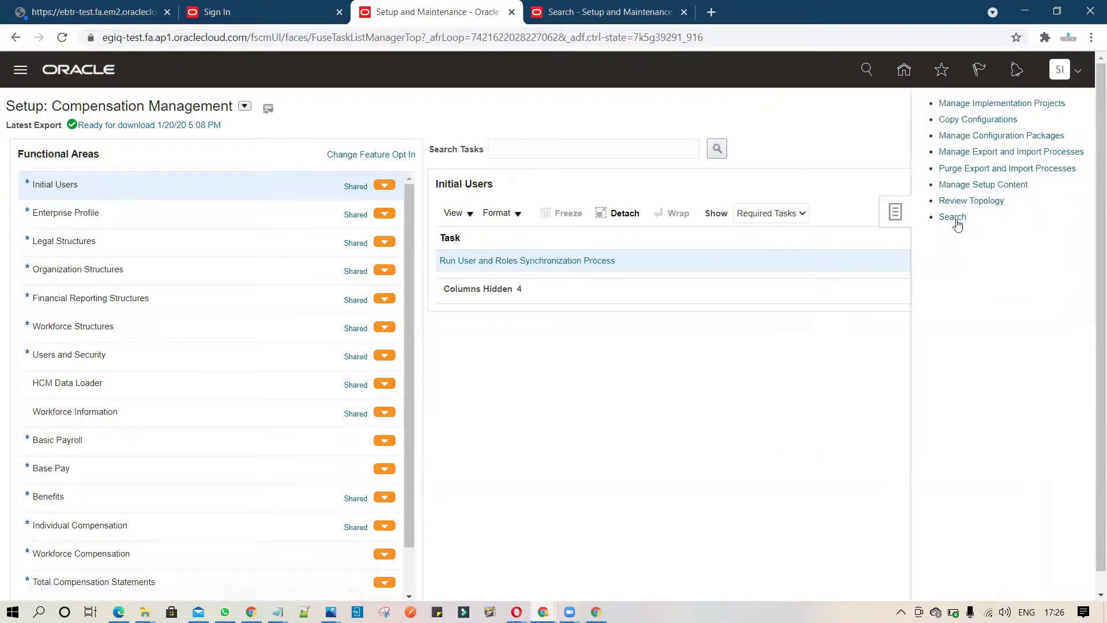
pyautogui.click(950, 216)
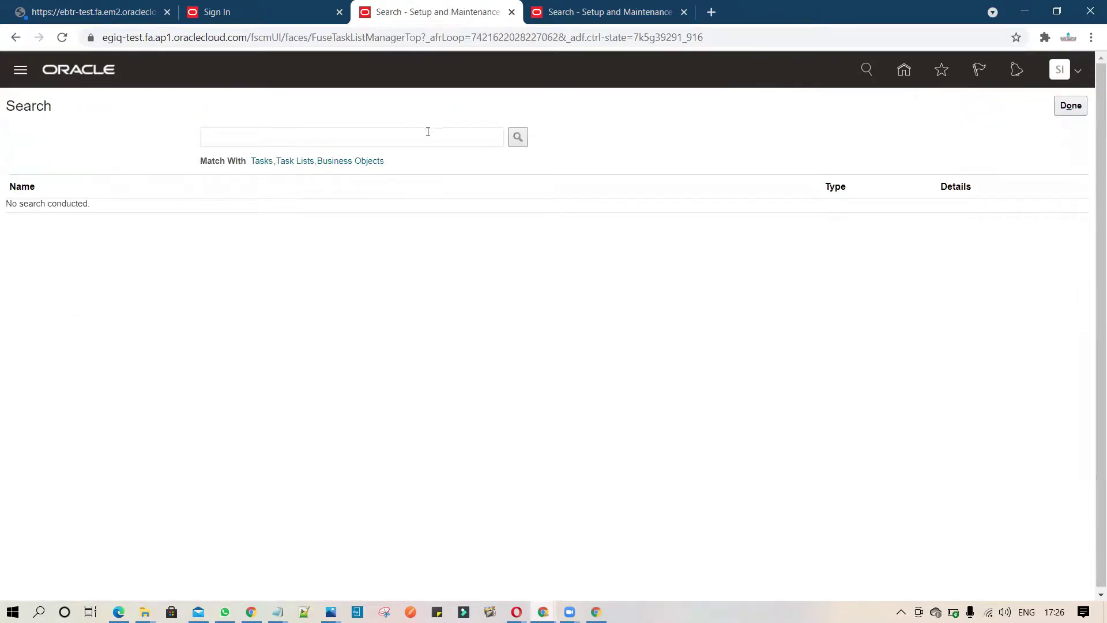
pyautogui.click(427, 132)
pyautogui.write('Manage')
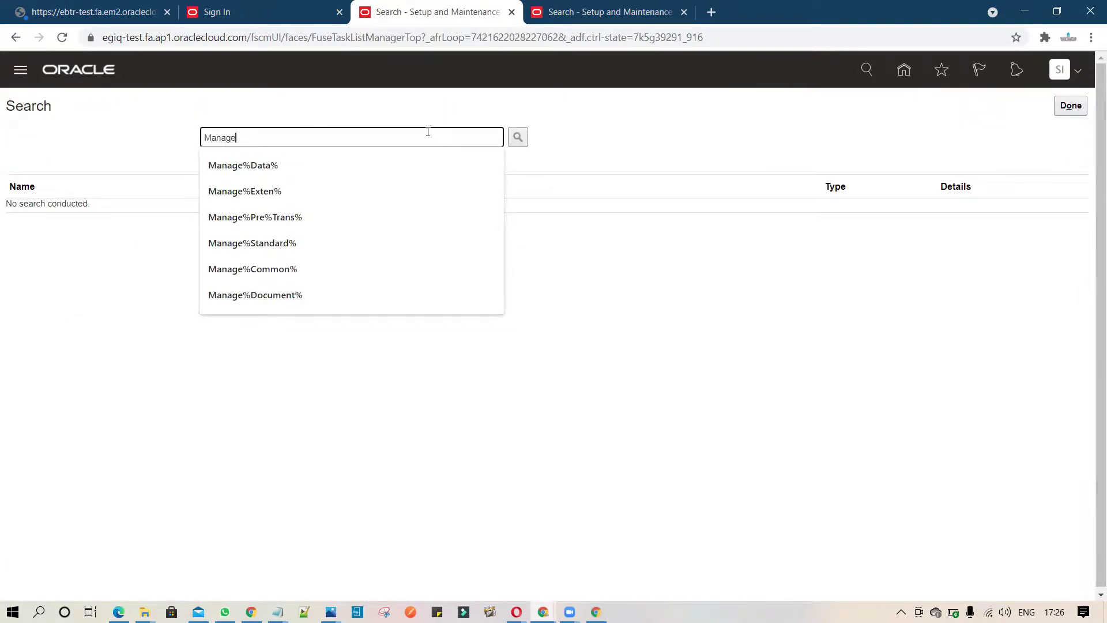
pyautogui.write('%Item')
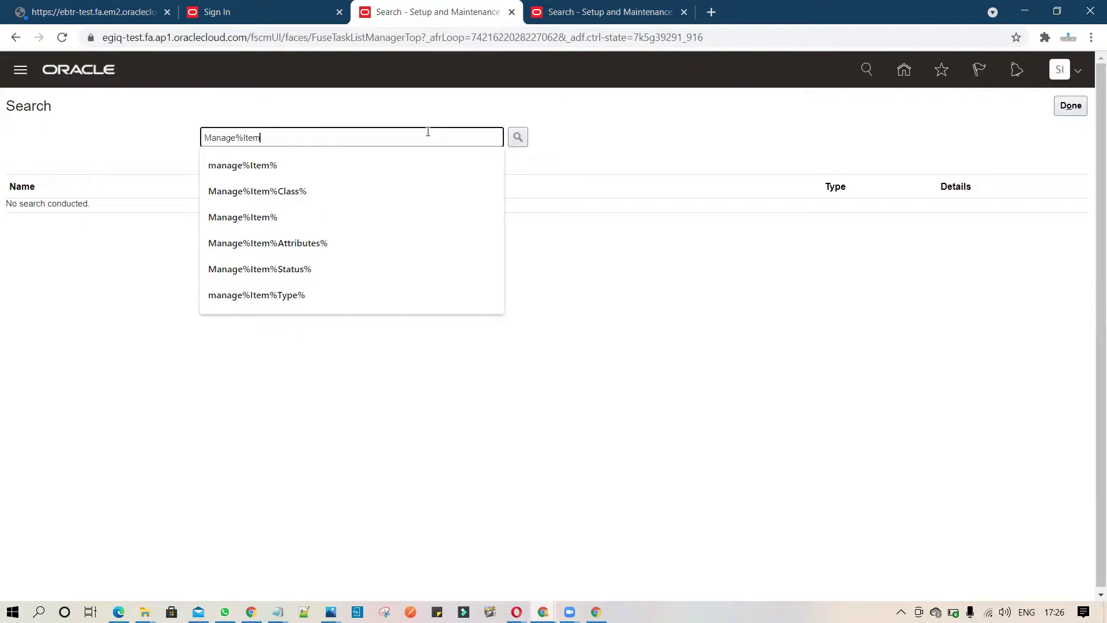
pyautogui.write('%Orga%')
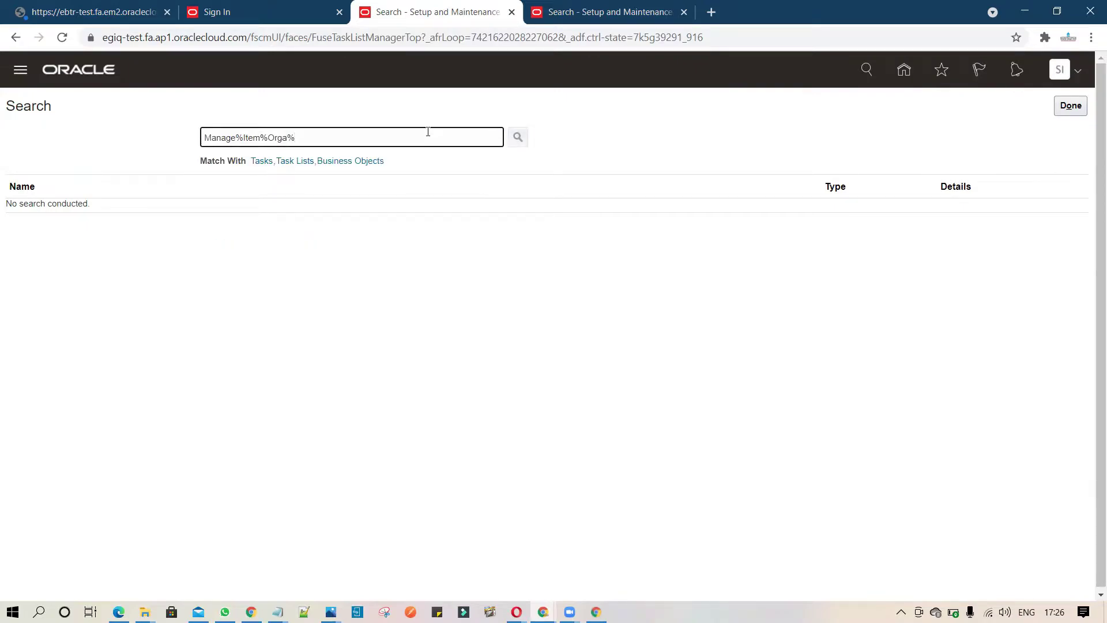
pyautogui.press('Return')
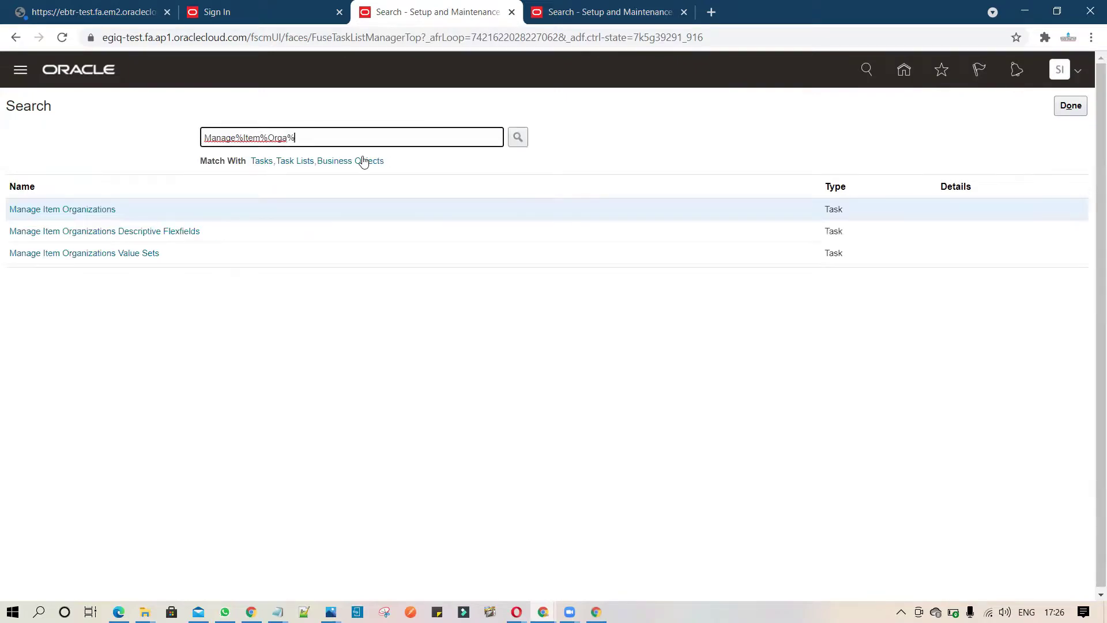
pyautogui.click(81, 211)
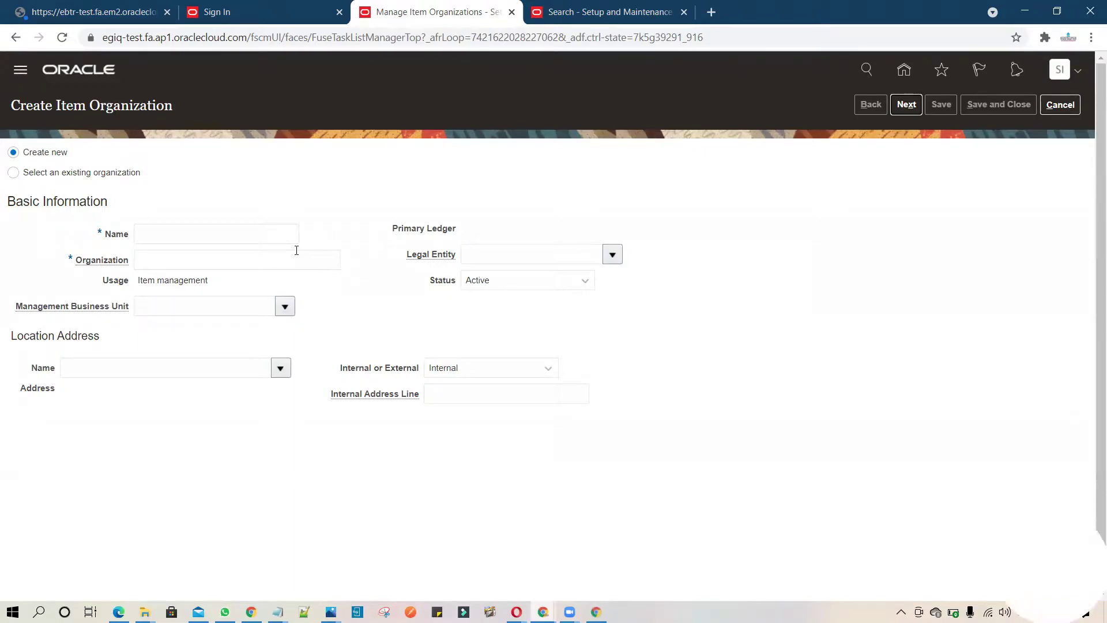
# Enter FUSION MASTER ORG as the new item organization's name and FUSIONMASTER01 as its organization code
pyautogui.click(202, 234)
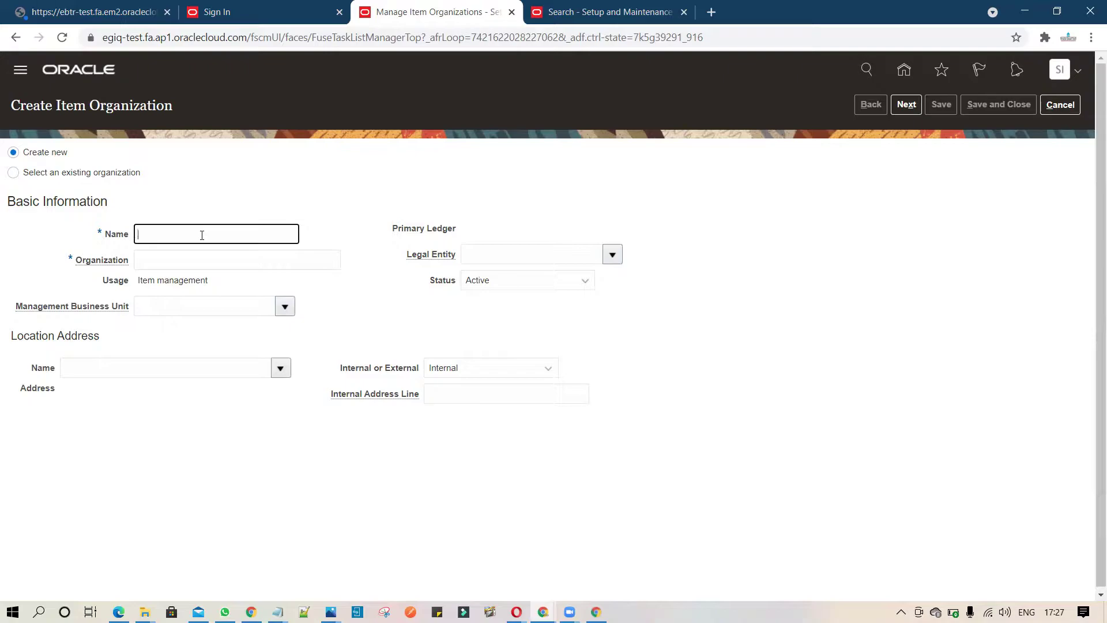
pyautogui.write('FUSION MASTER ORG')
pyautogui.press('Tab')
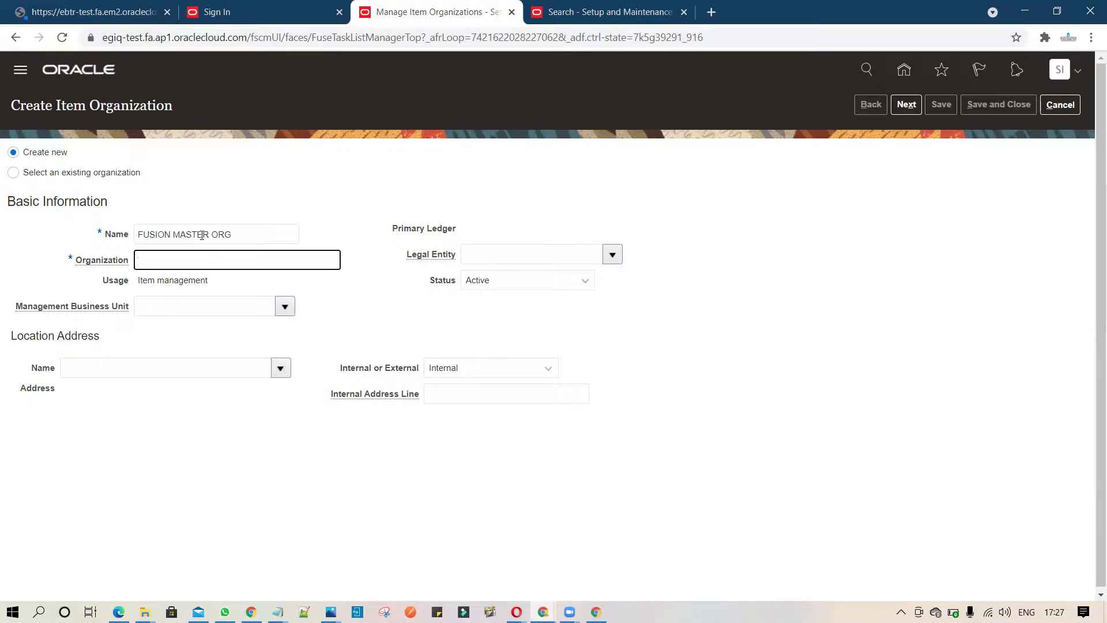
pyautogui.write('FUSIONMASTER01')
# Assign the item organization to the management business unit FUSIONTEST and the legal entity US LE
pyautogui.click(250, 307)
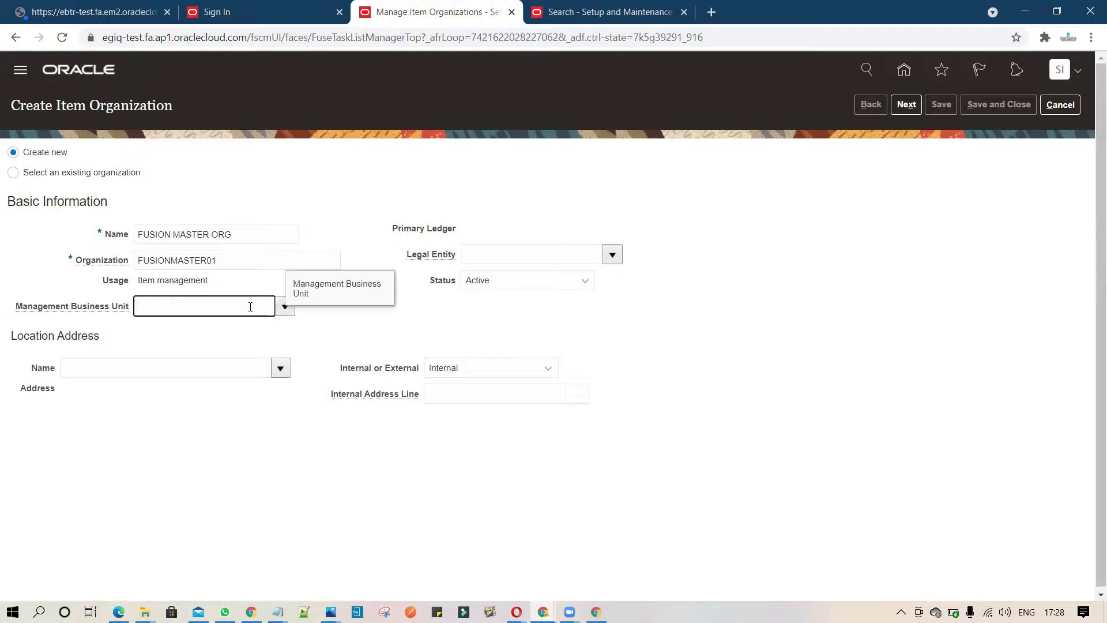
pyautogui.write('FUSIONTEST')
pyautogui.press('Tab')
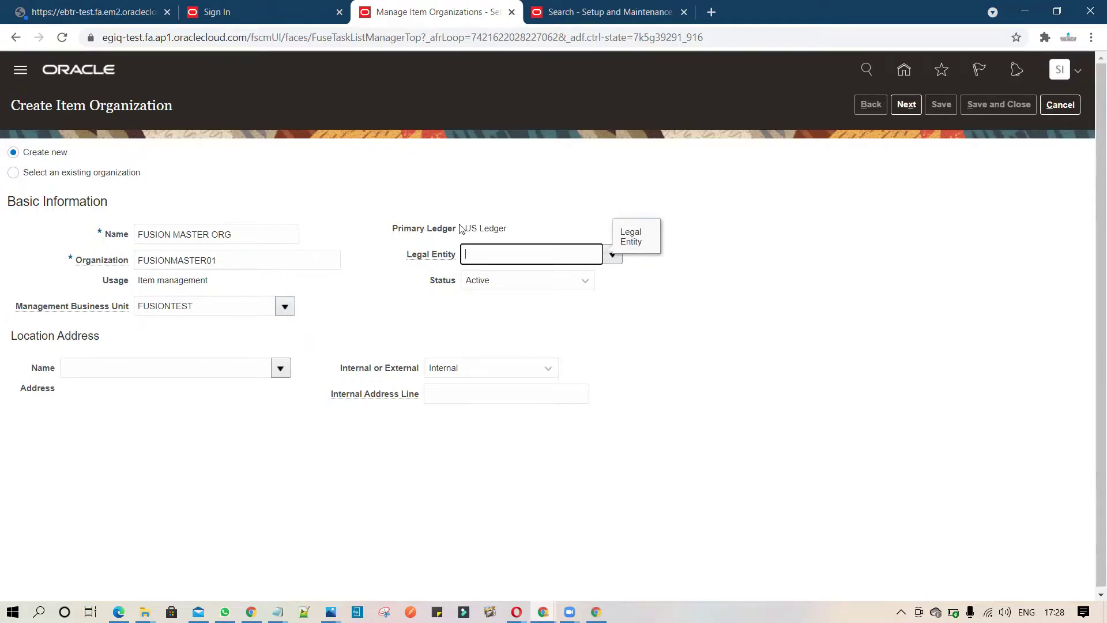
pyautogui.click(613, 260)
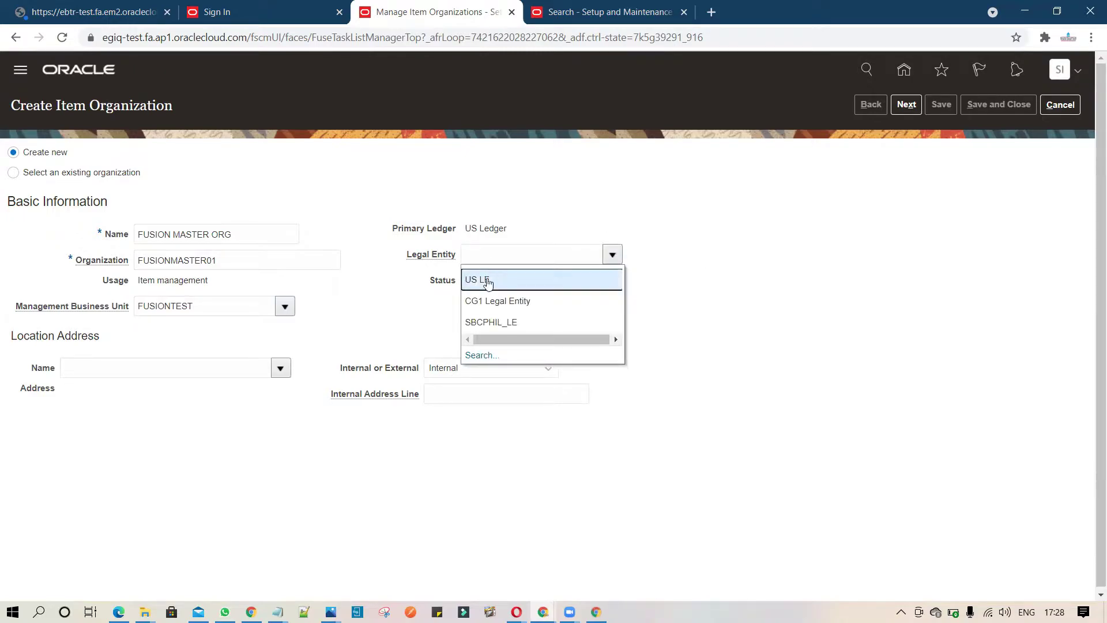
pyautogui.click(487, 279)
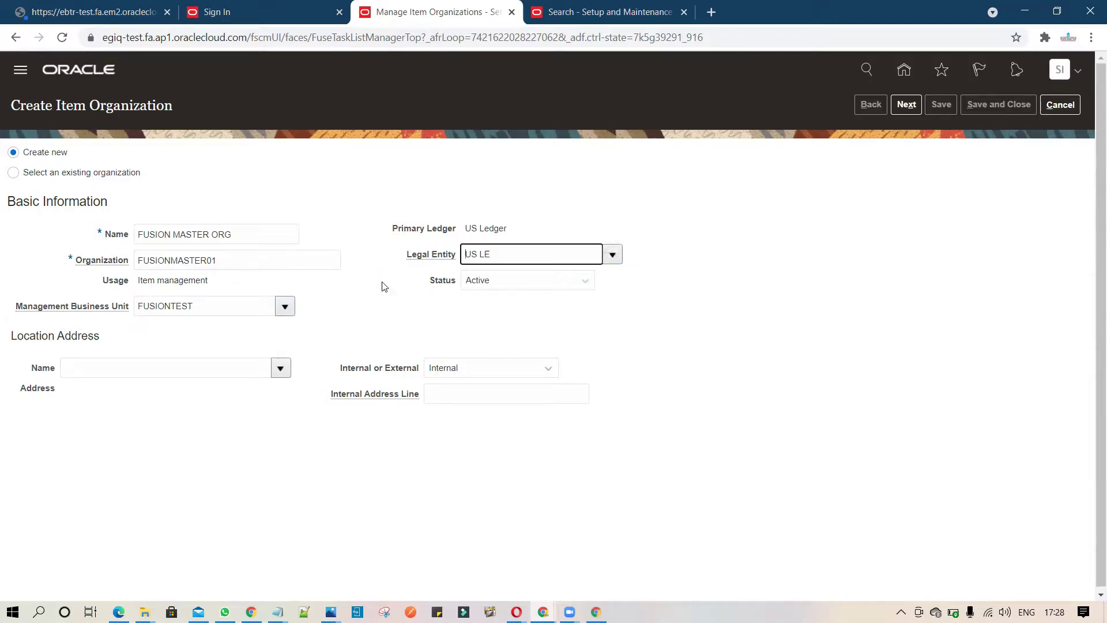
# Set the item organization's location address to Test Location, keeping it as Internal
pyautogui.click(231, 373)
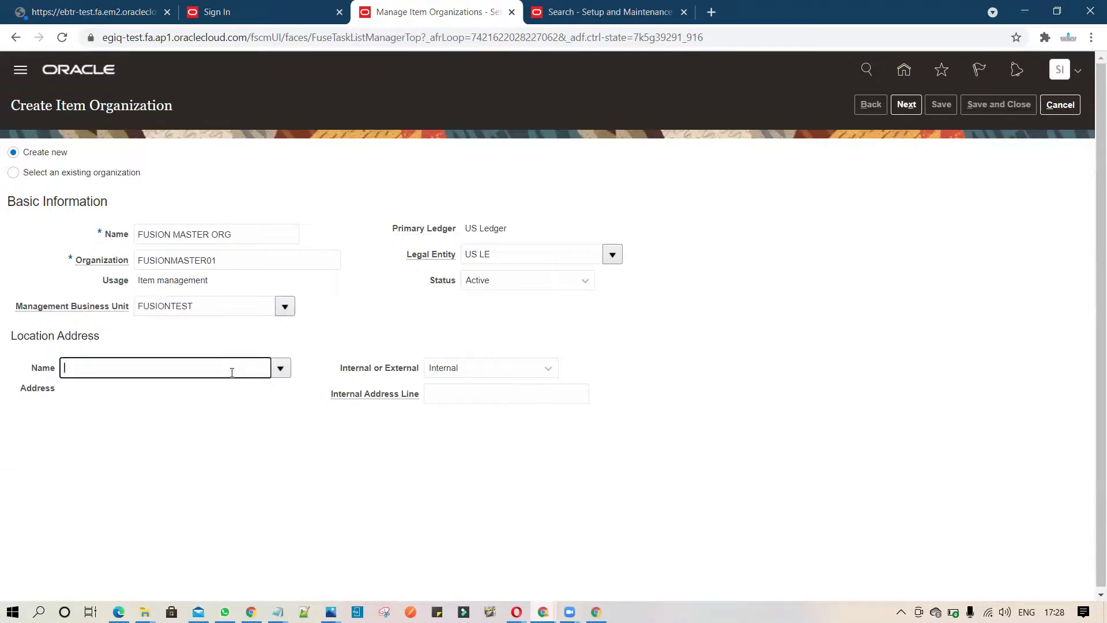
pyautogui.write('TEST LOcation')
pyautogui.press('Tab')
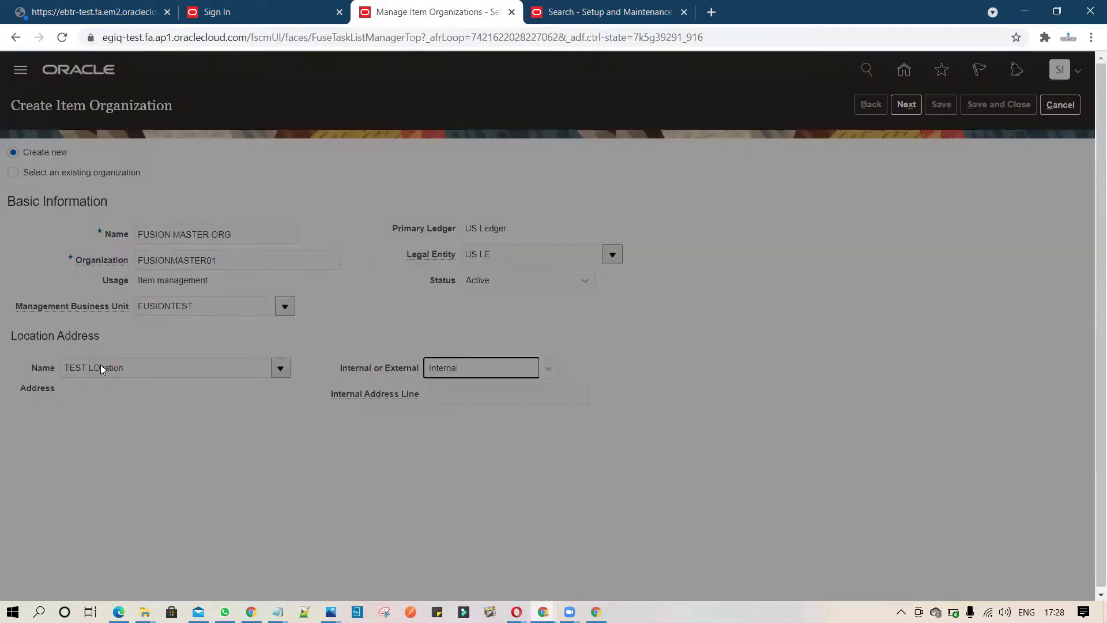
pyautogui.click(493, 384)
pyautogui.click(624, 450)
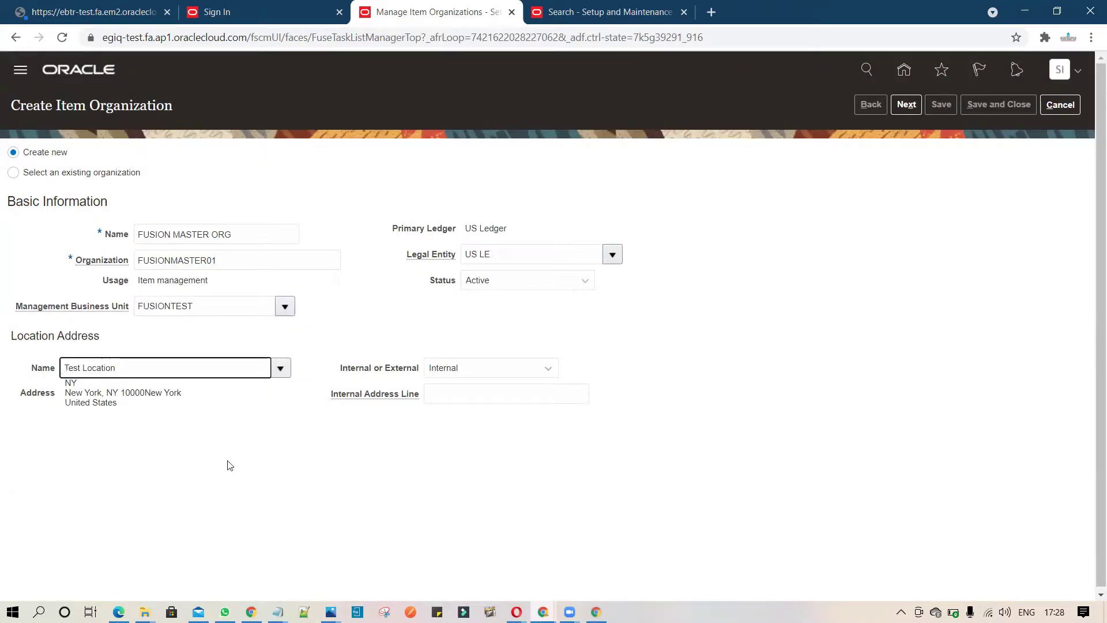
pyautogui.click(547, 372)
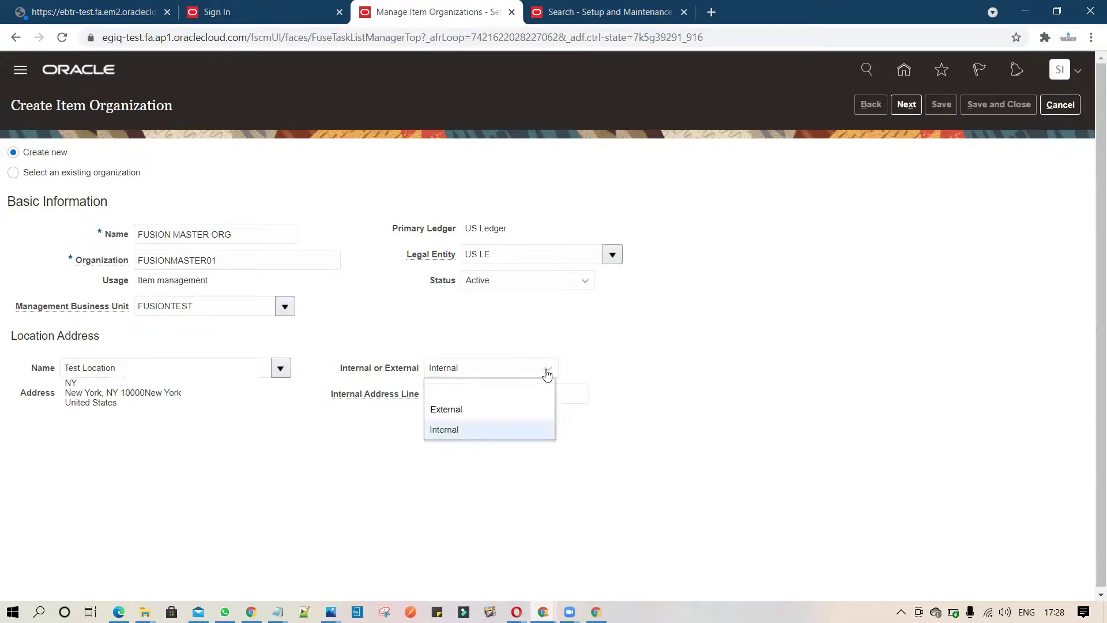
pyautogui.click(663, 364)
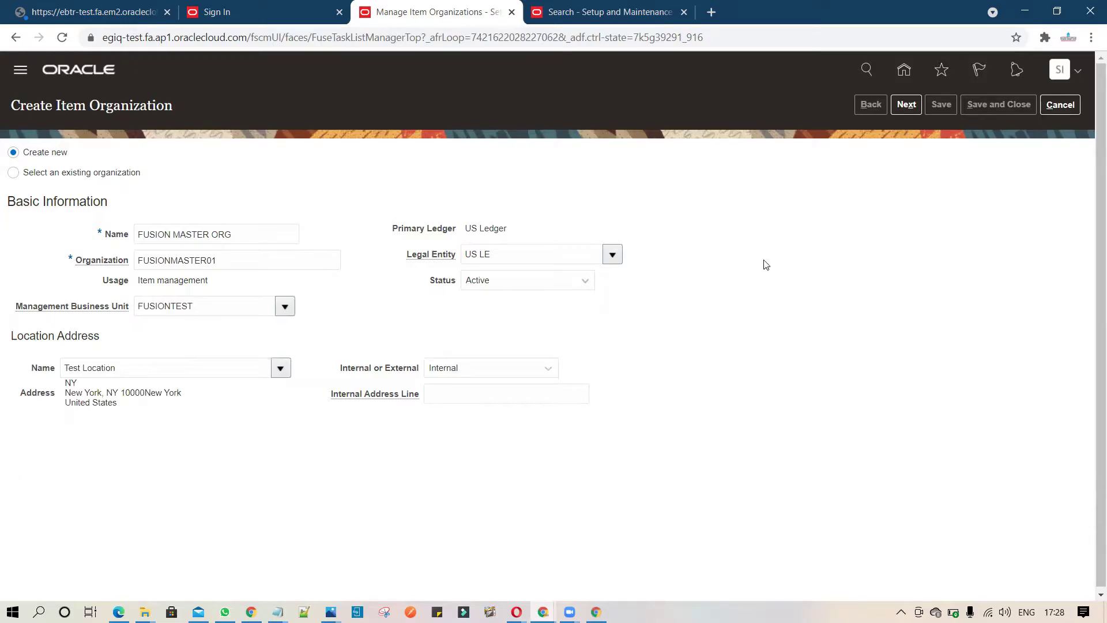
# Continue to the organization parameters, set the item master organization to FUSION MASTER ORG, and save and close the record
pyautogui.click(906, 106)
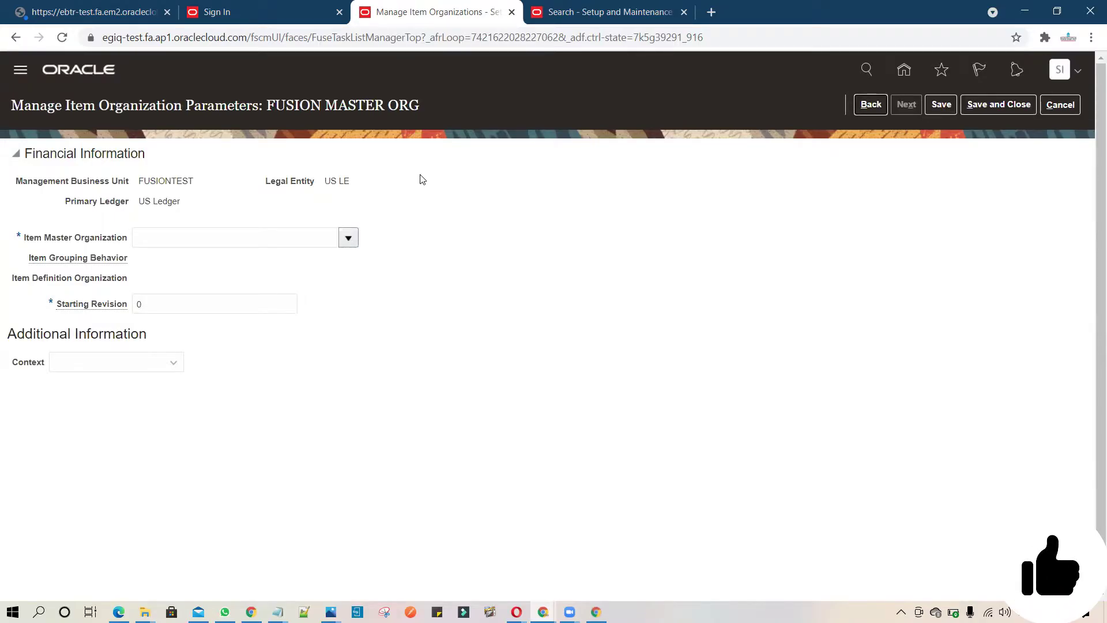
pyautogui.click(348, 238)
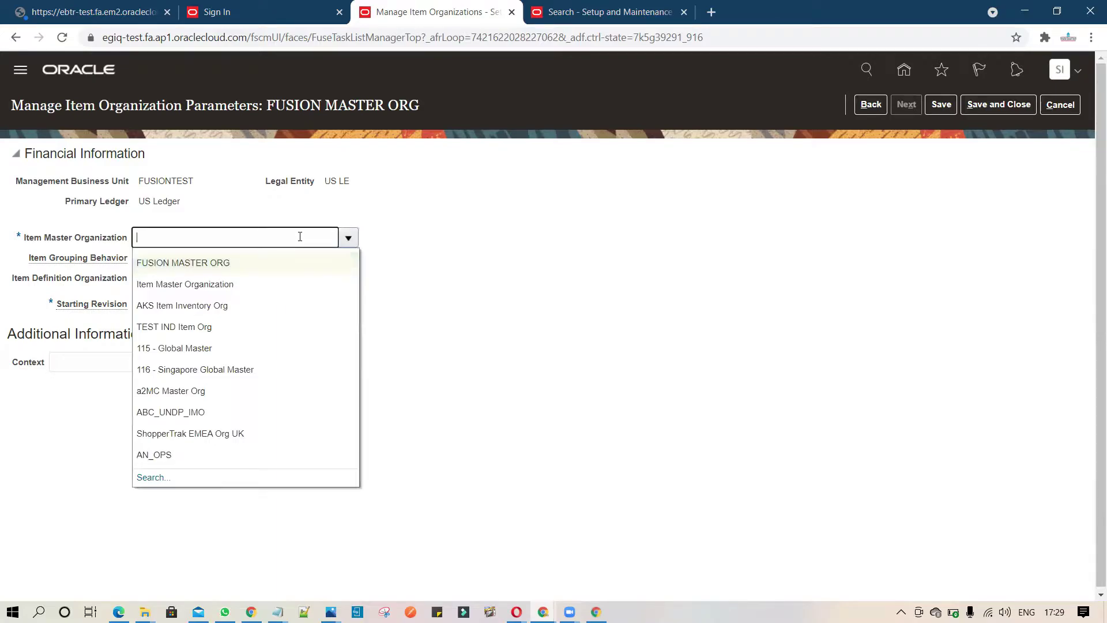
pyautogui.click(271, 264)
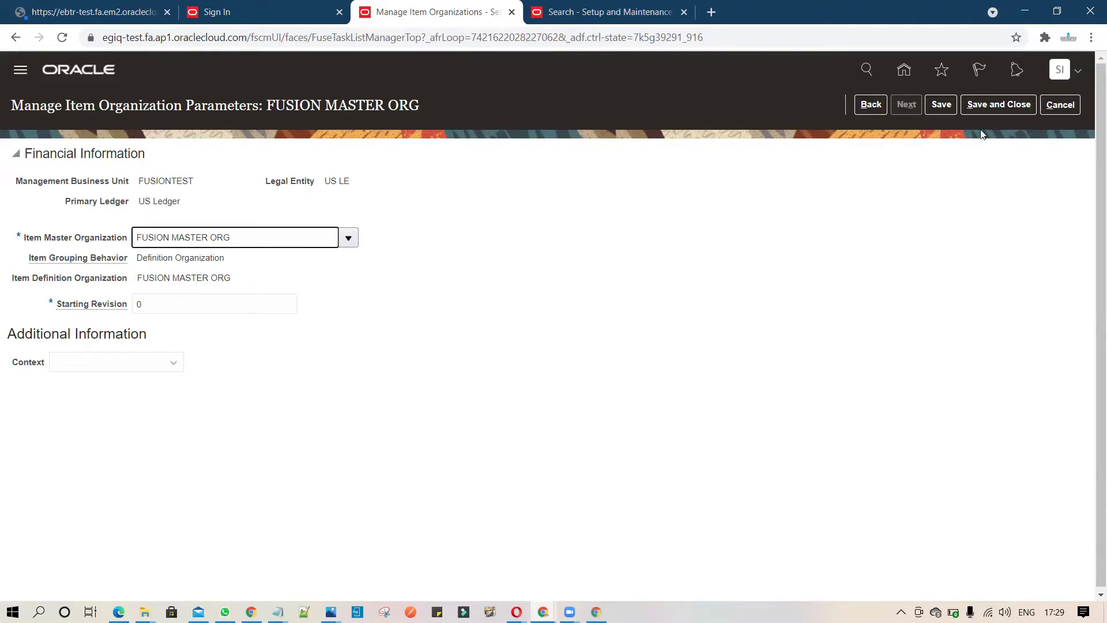
pyautogui.click(998, 105)
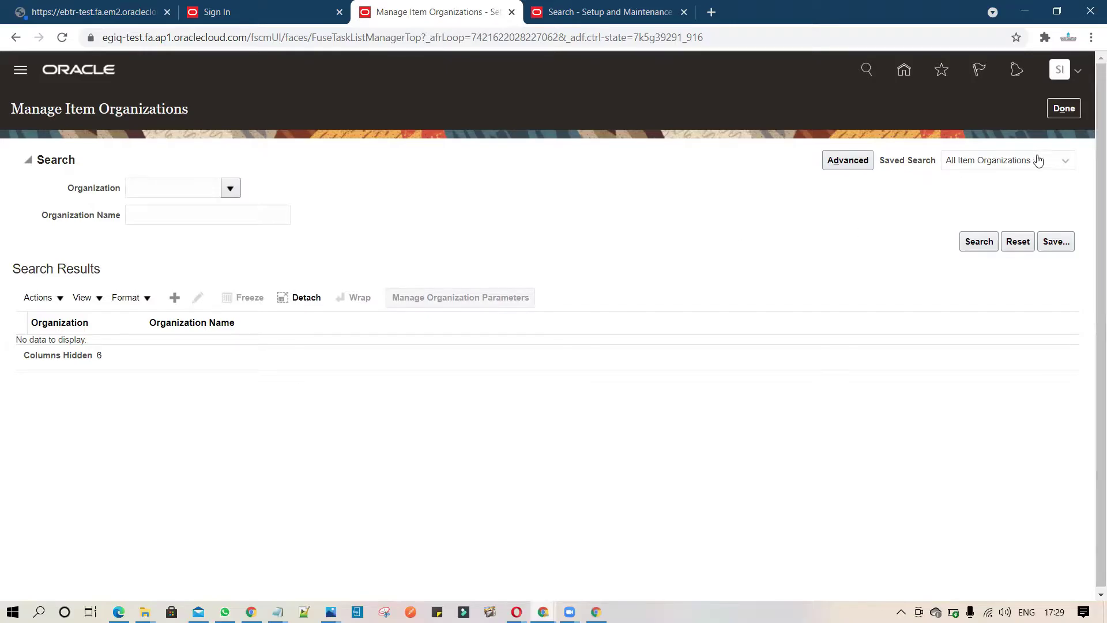
# Return to the task search, look for "Manage%Inventory%Organiz%" and open the Manage Inventory Organizations task
pyautogui.click(1065, 110)
pyautogui.click(338, 138)
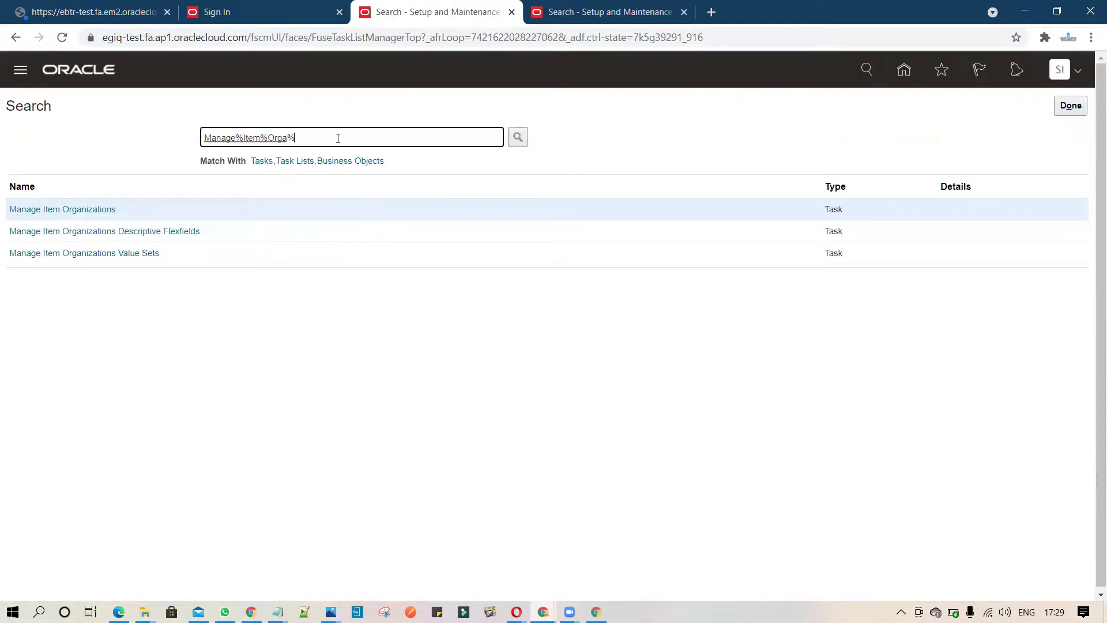
pyautogui.moveTo(337, 139); pyautogui.dragTo(262, 140)
pyautogui.press('BackSpace')
pyautogui.press('BackSpace')
pyautogui.press('BackSpace')
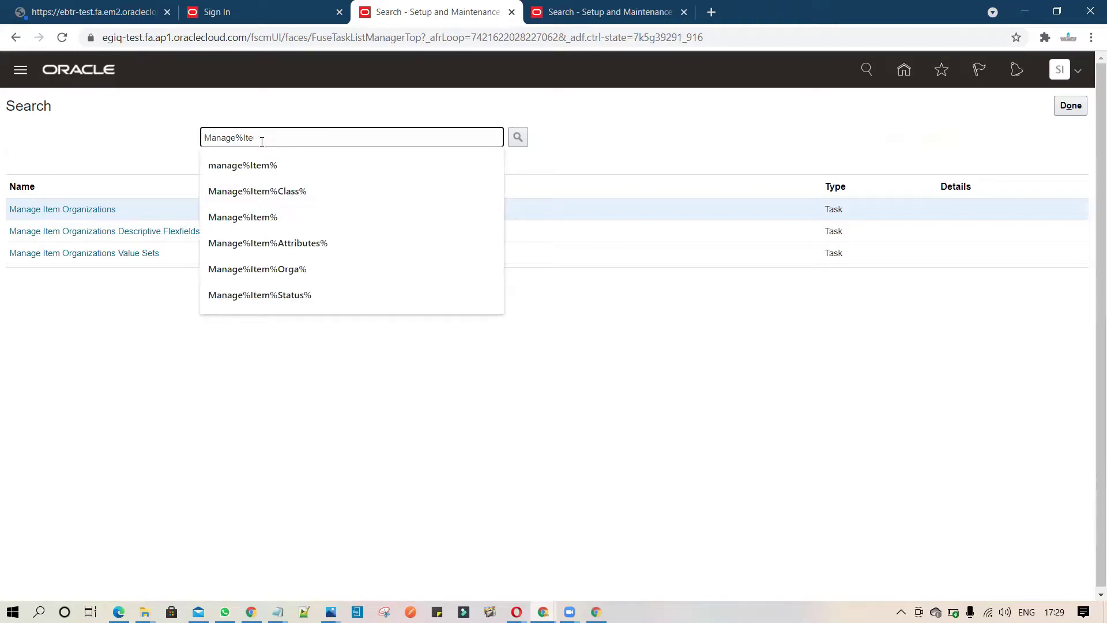
pyautogui.press('BackSpace')
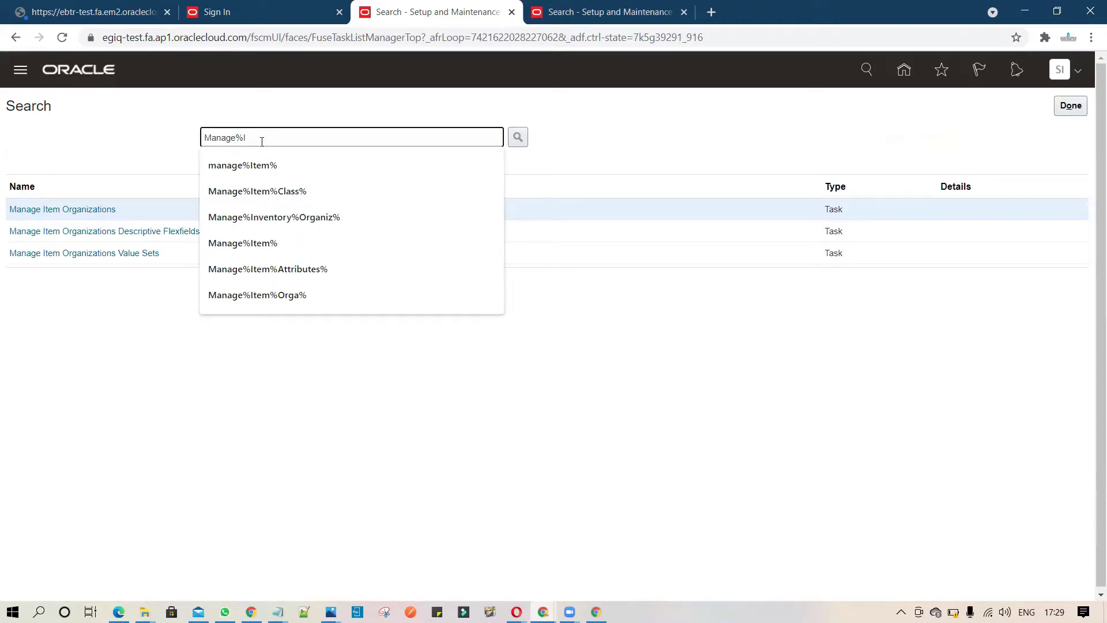
pyautogui.write('nventory%Organiz%')
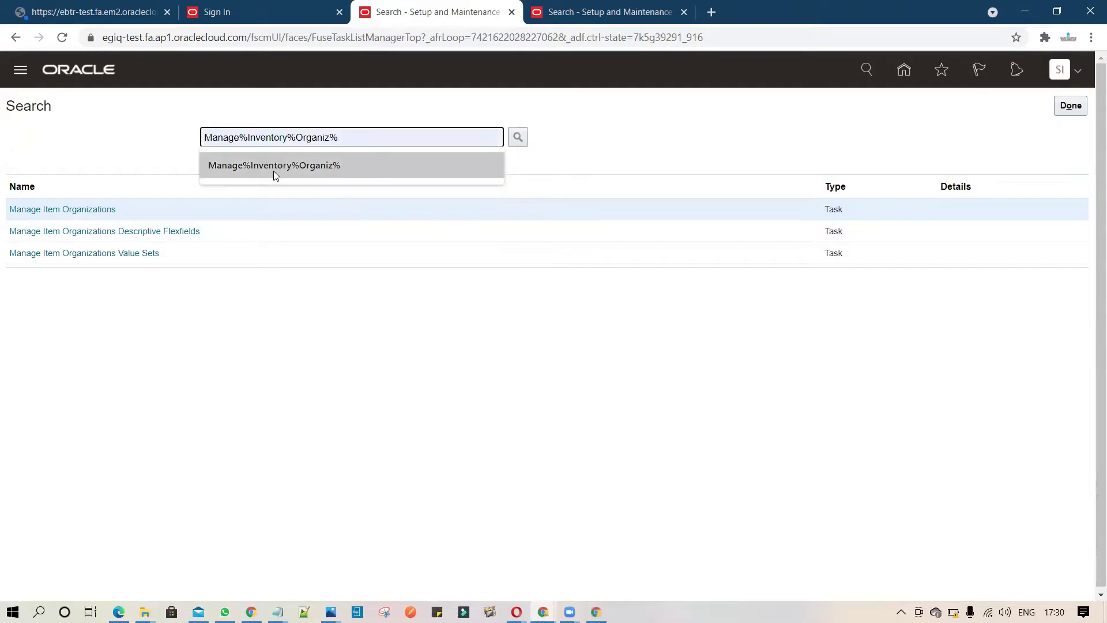
pyautogui.click(273, 171)
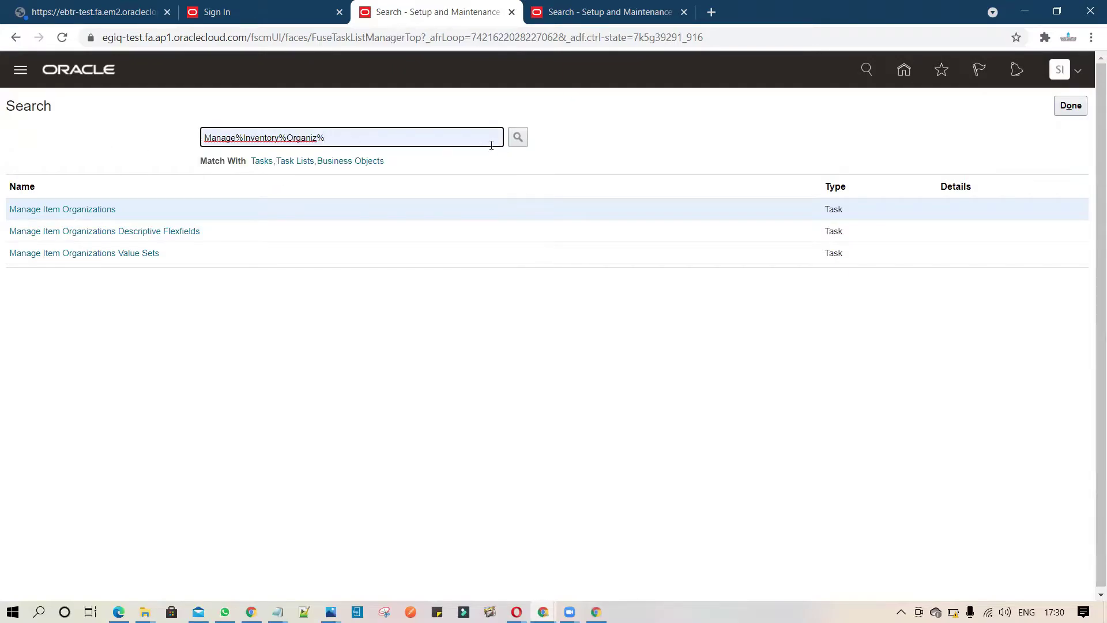
pyautogui.click(518, 138)
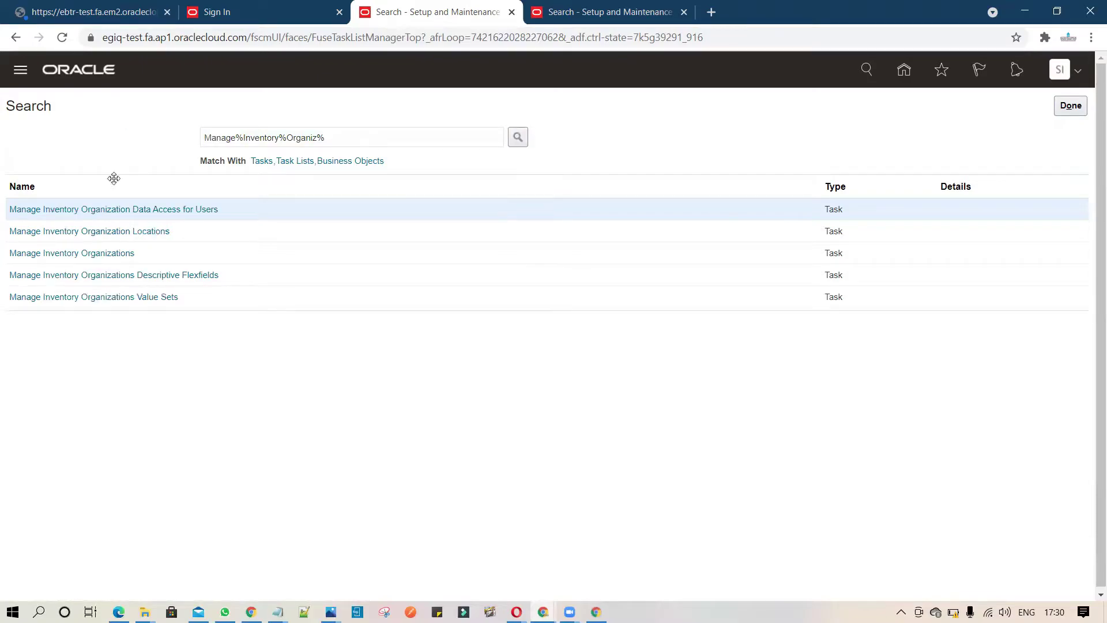
pyautogui.click(77, 254)
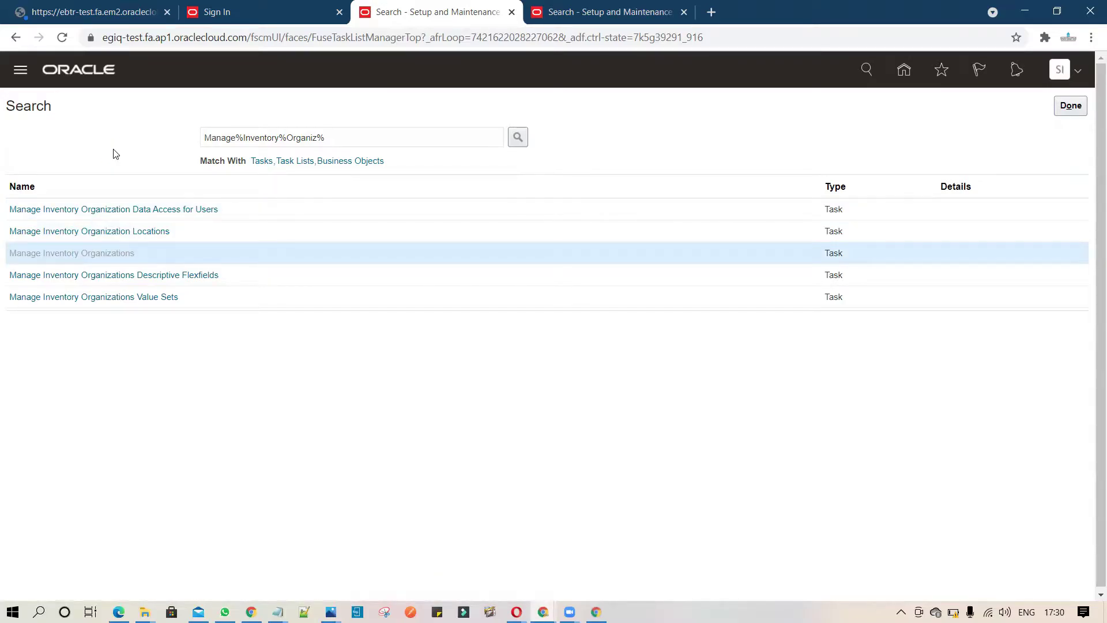
# Start a new inventory organization with the name FUSION INVENTORY ORGANIZATION and the organization code FUSION01
pyautogui.click(174, 324)
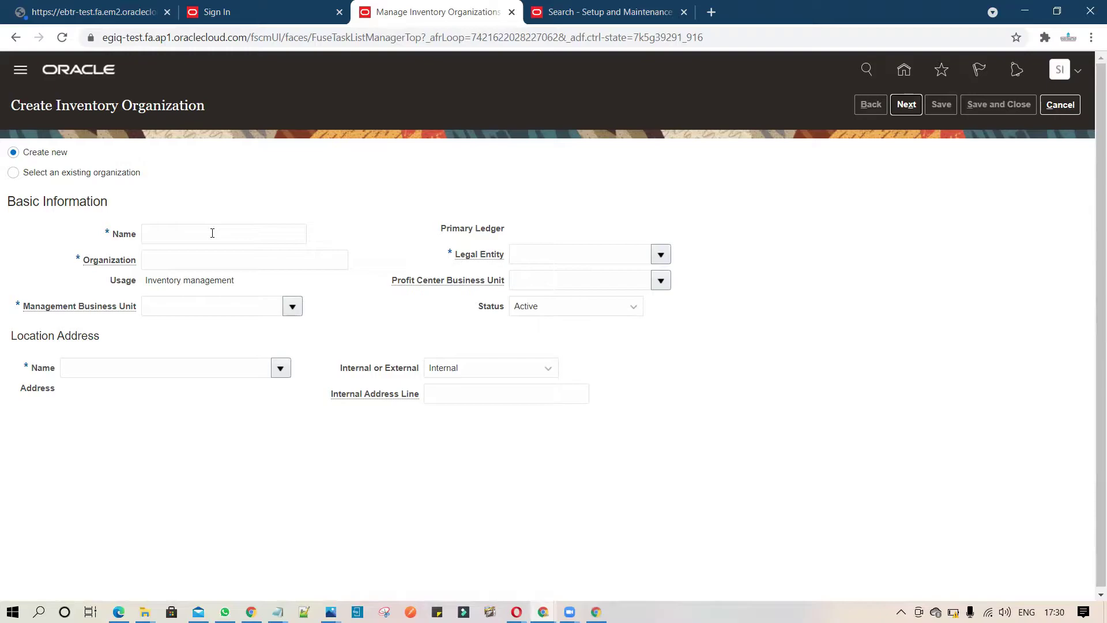
pyautogui.click(212, 233)
pyautogui.write('FUS')
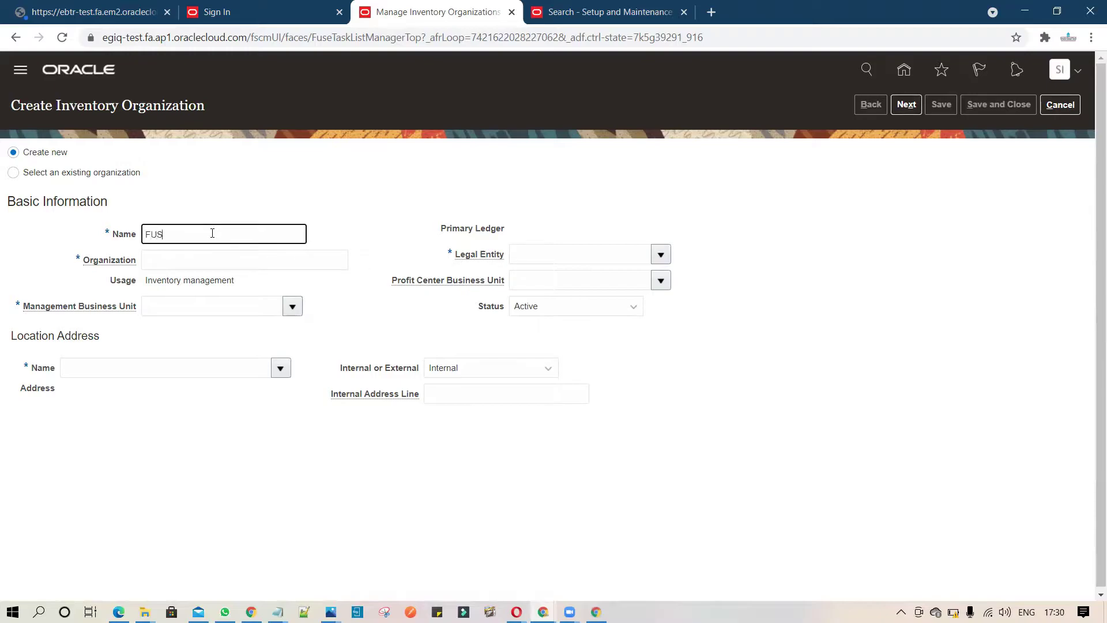
pyautogui.write('ION INVENTORY ORGANIZATION')
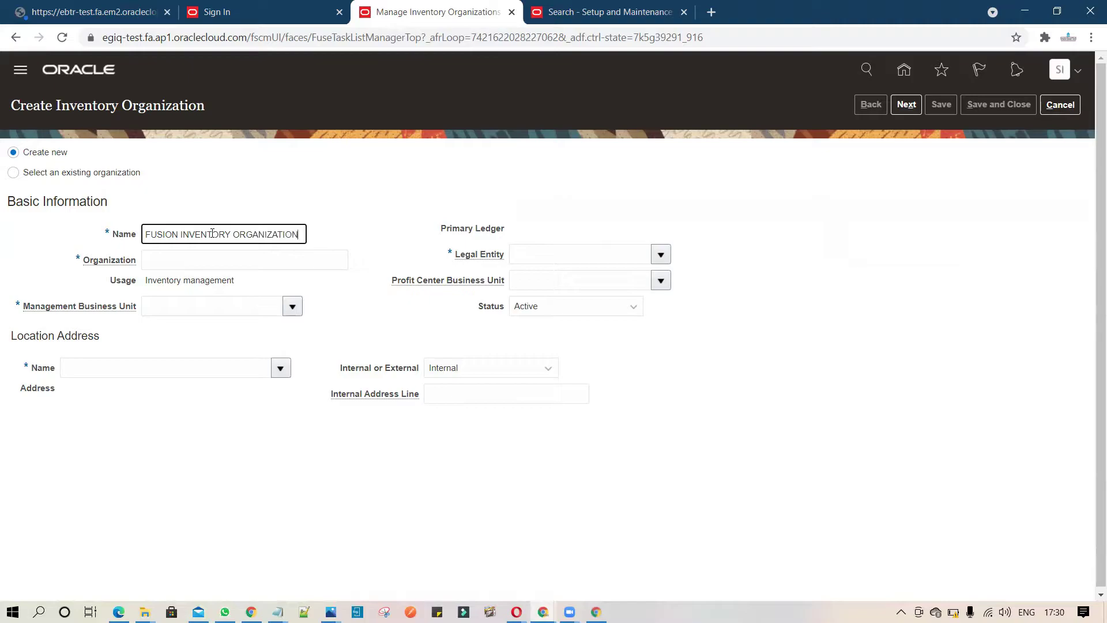
pyautogui.click(213, 263)
pyautogui.write('FUSI')
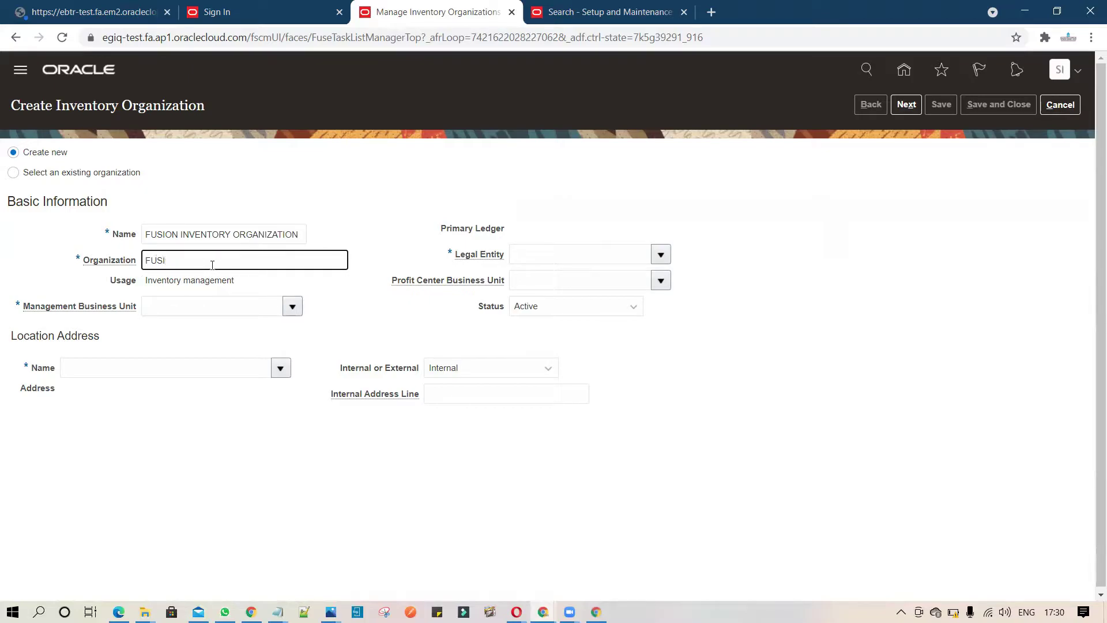
pyautogui.write('ON01')
# Set the inventory organization's management business unit to FUSIONTEST
pyautogui.click(249, 304)
pyautogui.write('FUSIO')
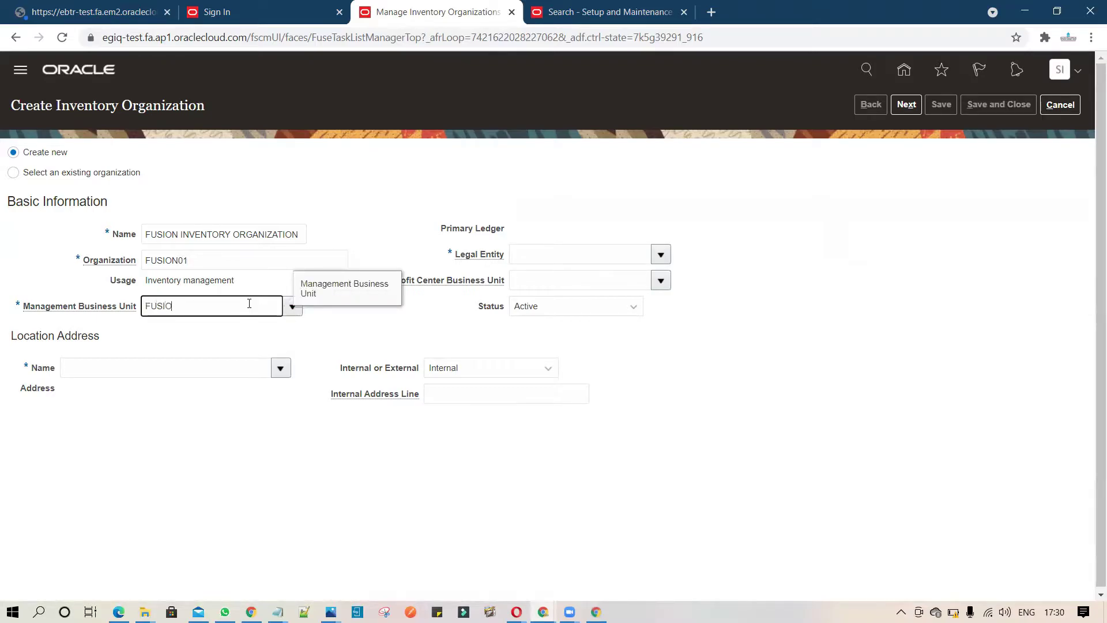
pyautogui.write('NTEST')
pyautogui.press('Tab')
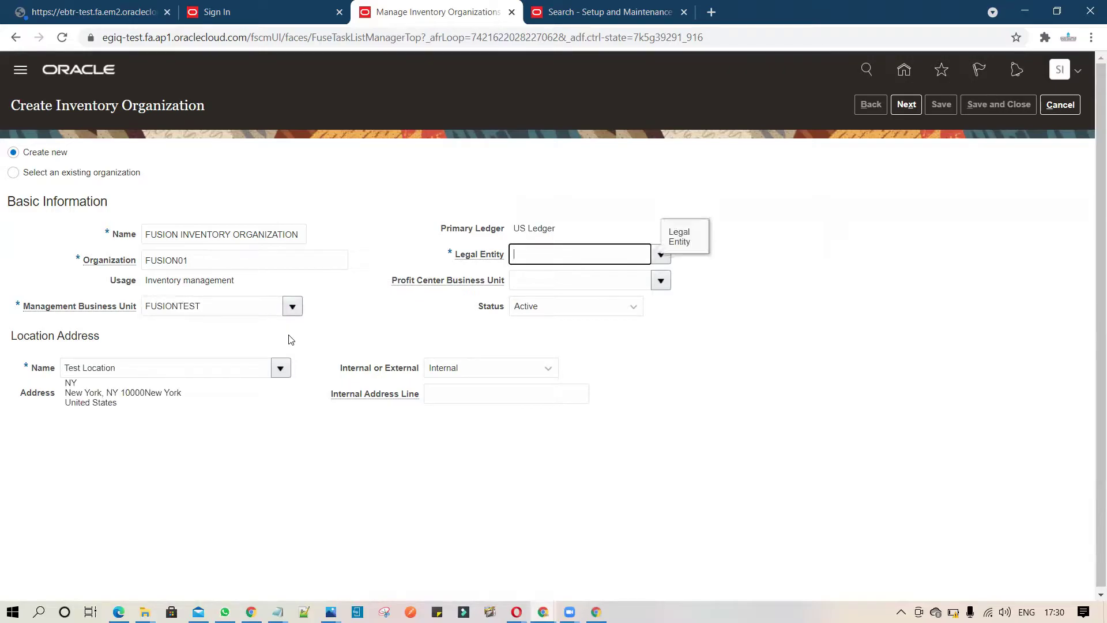
# Set the legal entity to US LE and the profit center business unit to FUSIONTEST, and continue to the organization parameters
pyautogui.click(661, 256)
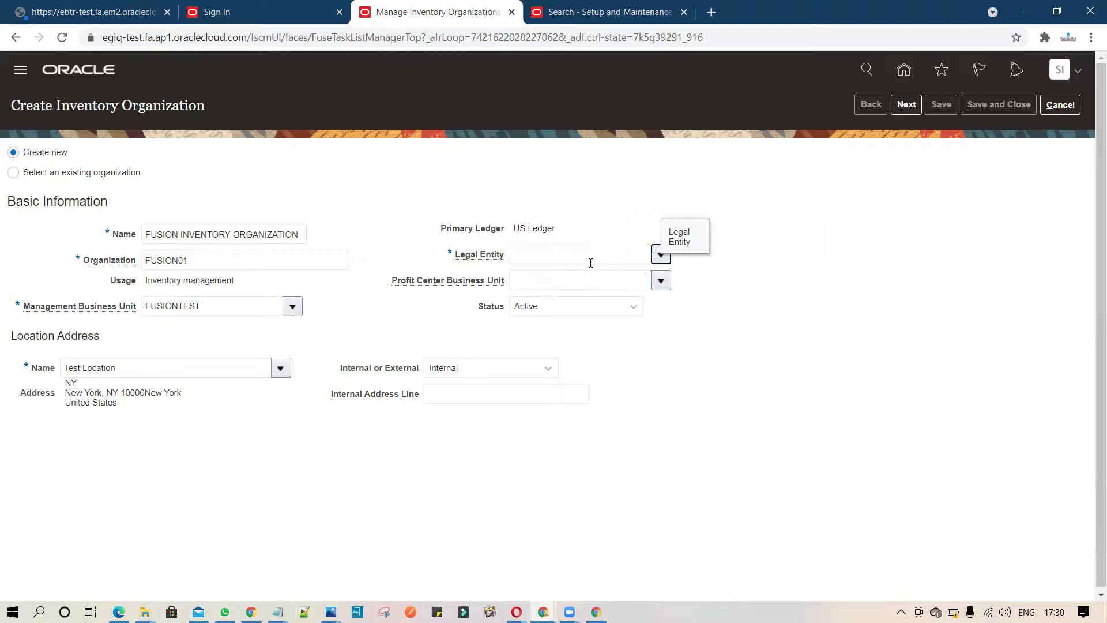
pyautogui.click(540, 279)
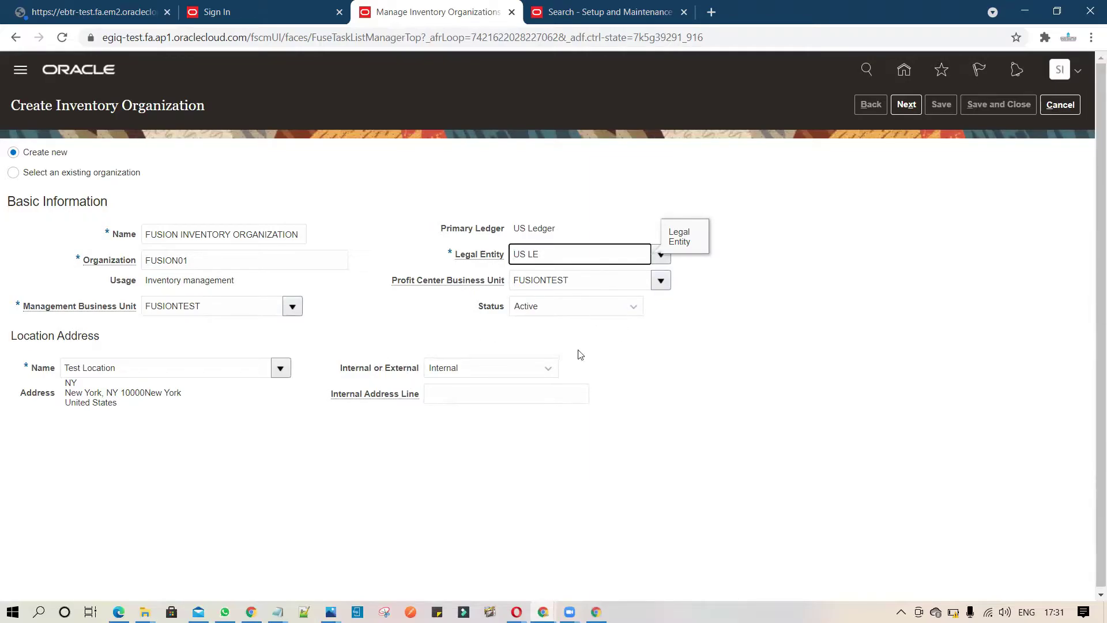
pyautogui.click(903, 106)
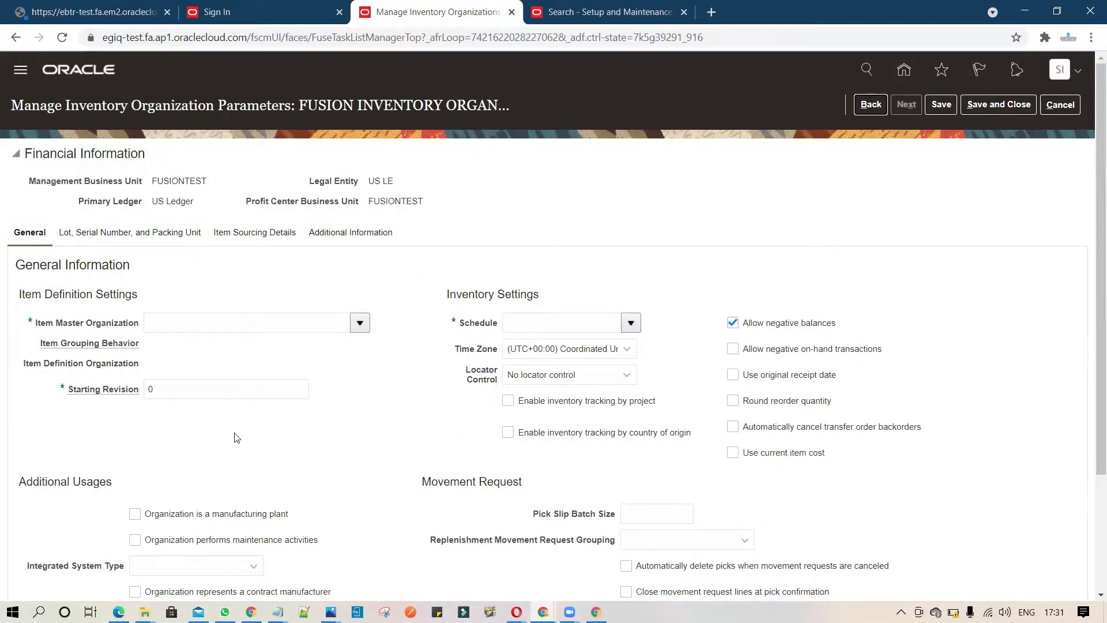
# Set the item master organization to FUSION MASTER ORG and the item grouping behavior to Definition Organization
pyautogui.click(360, 323)
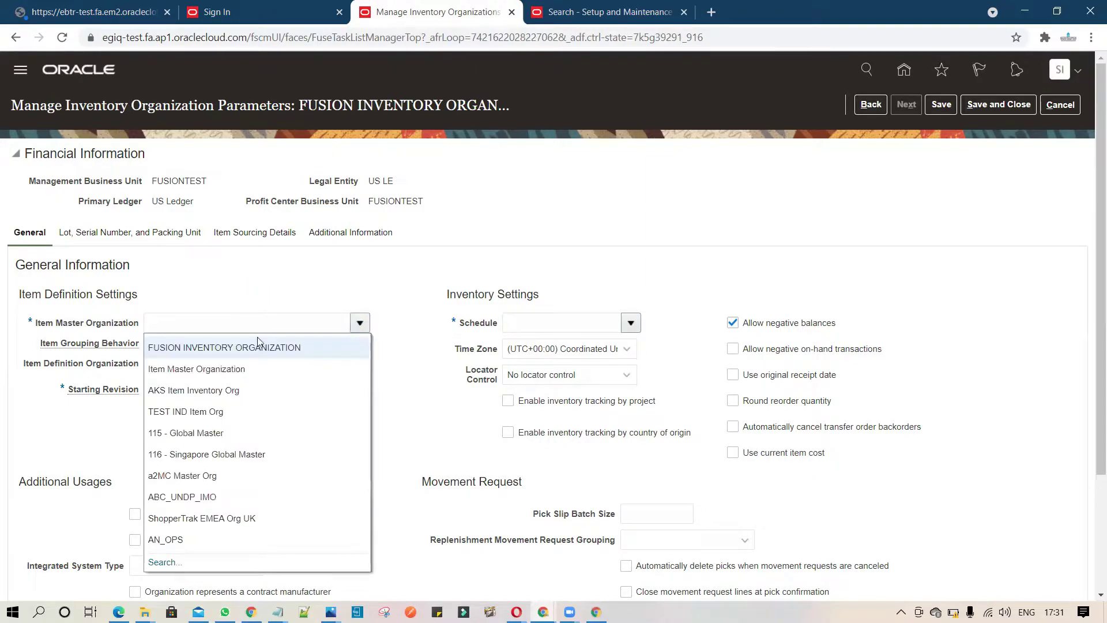
pyautogui.click(247, 324)
pyautogui.click(359, 327)
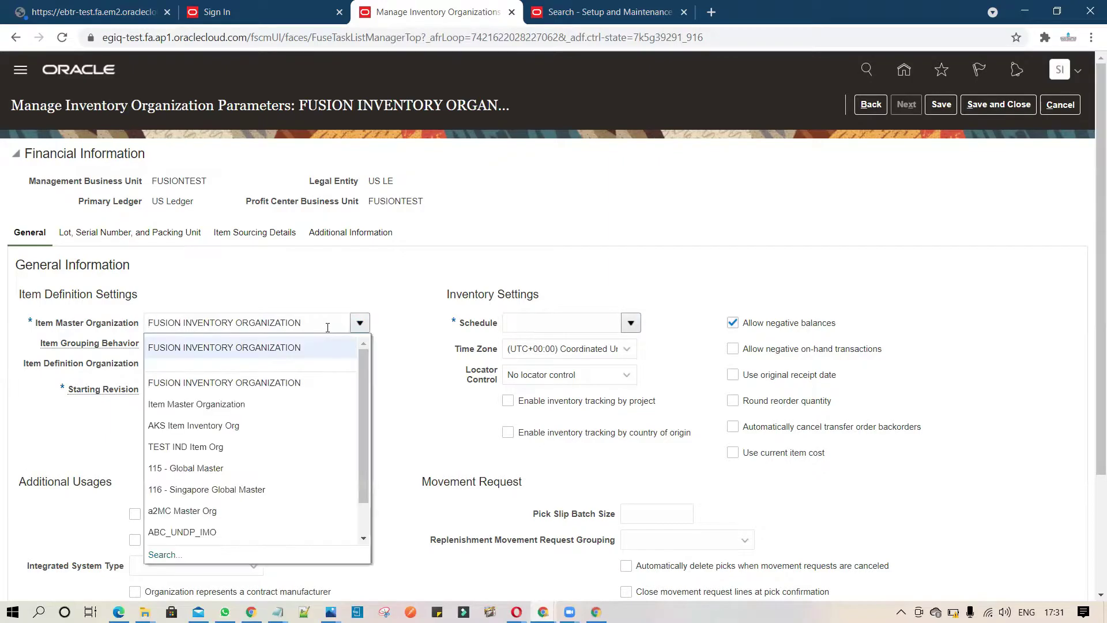
pyautogui.moveTo(326, 324); pyautogui.dragTo(73, 329)
pyautogui.write('FUSI')
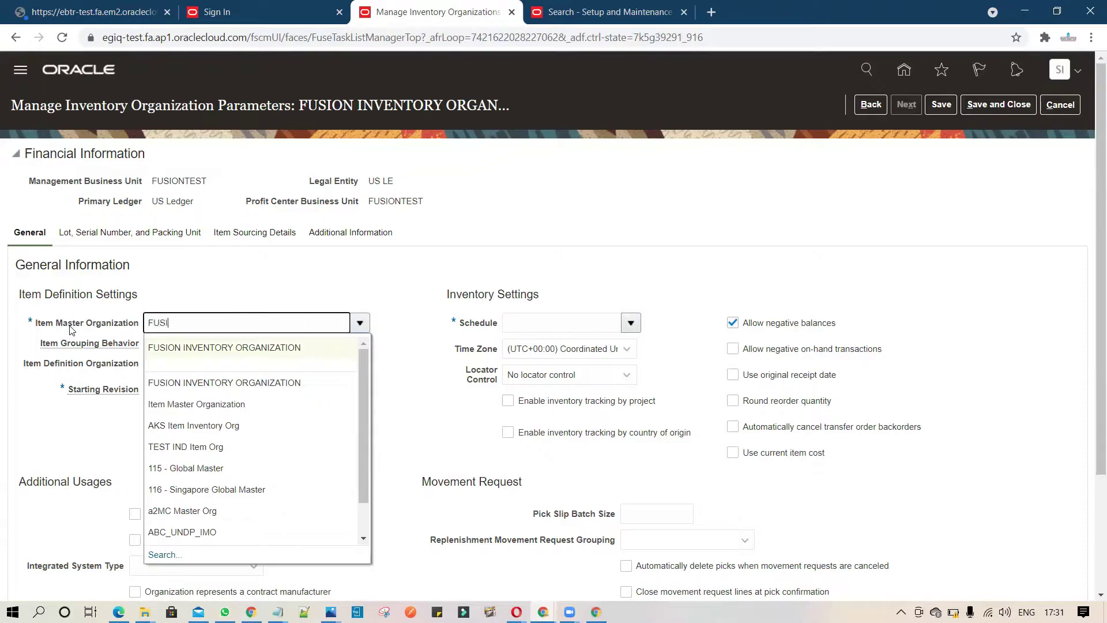
pyautogui.write('ON MASTER')
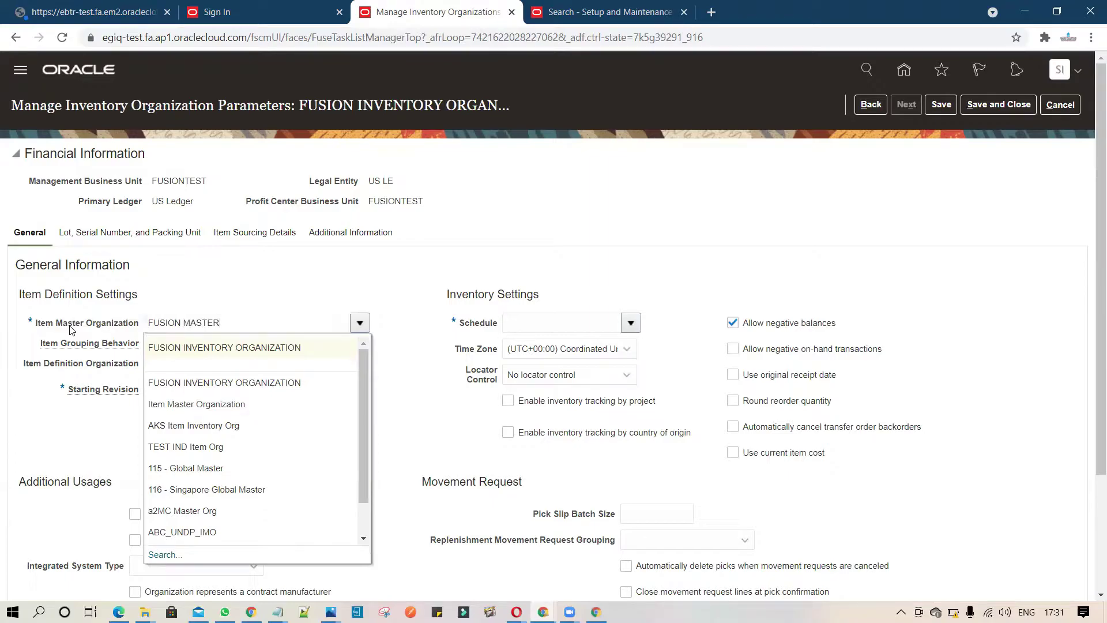
pyautogui.press('Tab')
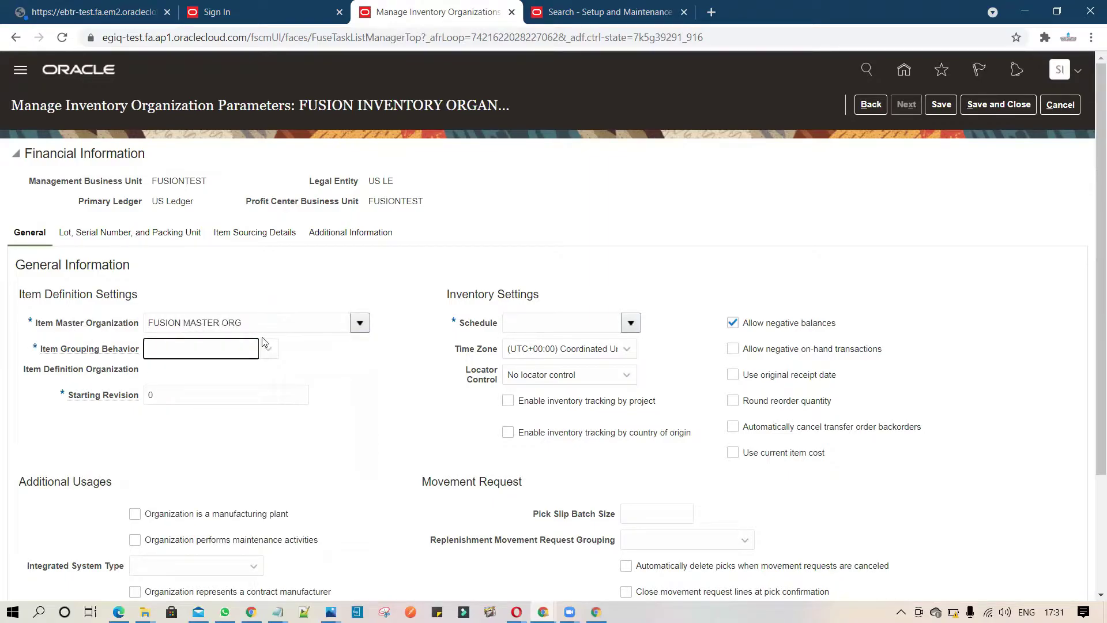
pyautogui.click(267, 349)
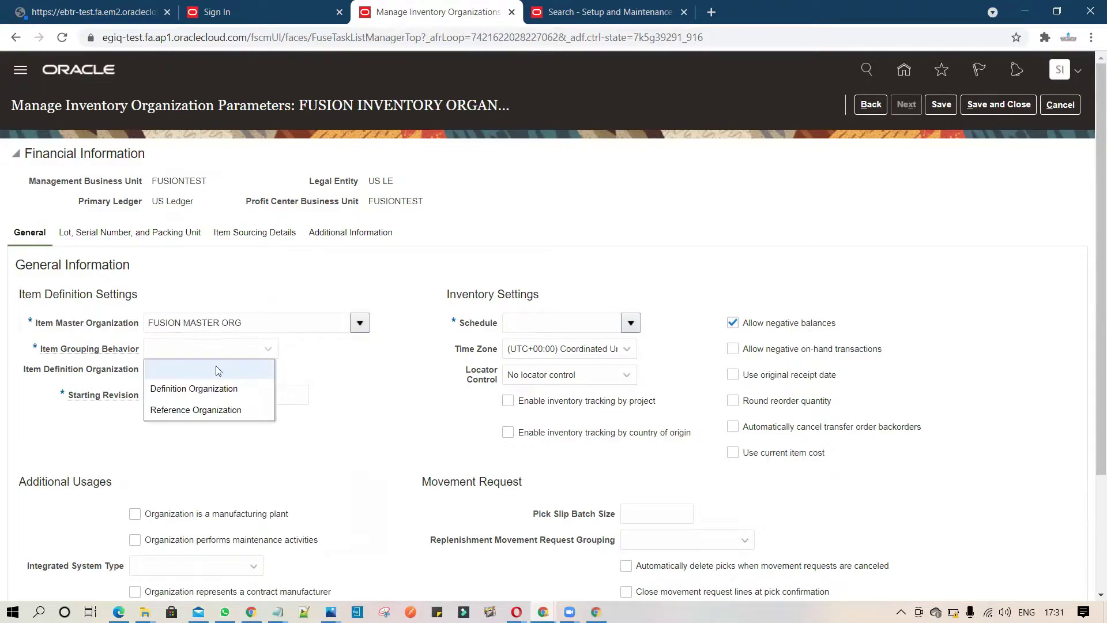
pyautogui.click(195, 393)
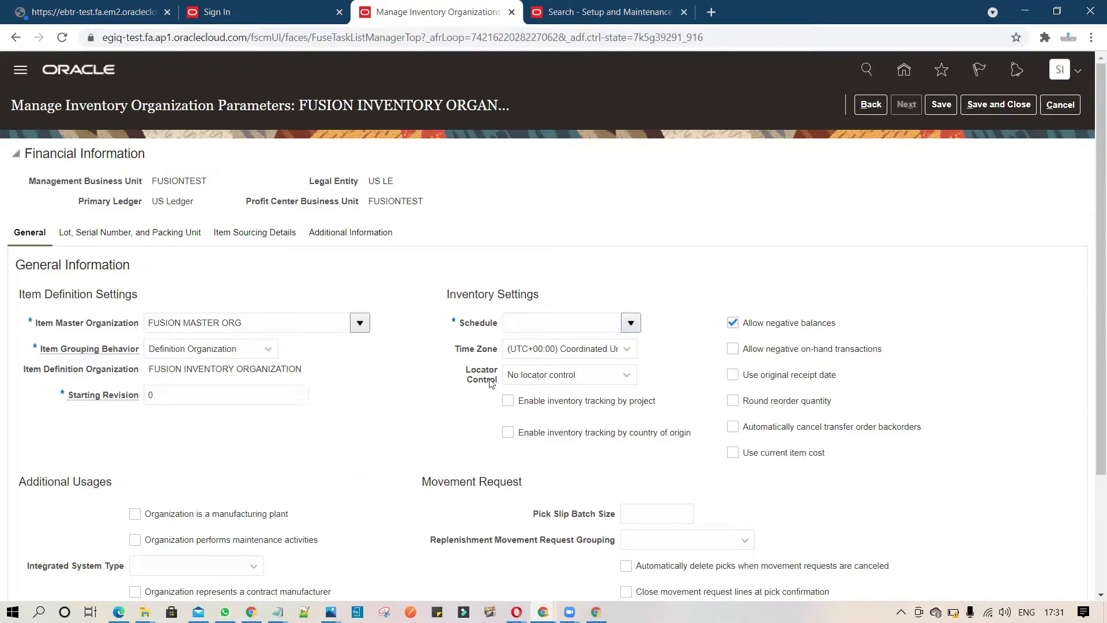
# Set the inventory schedule to Fusion and enable automatic cancellation of transfer order backorders
pyautogui.click(547, 323)
pyautogui.write('Fusion')
pyautogui.press('Tab')
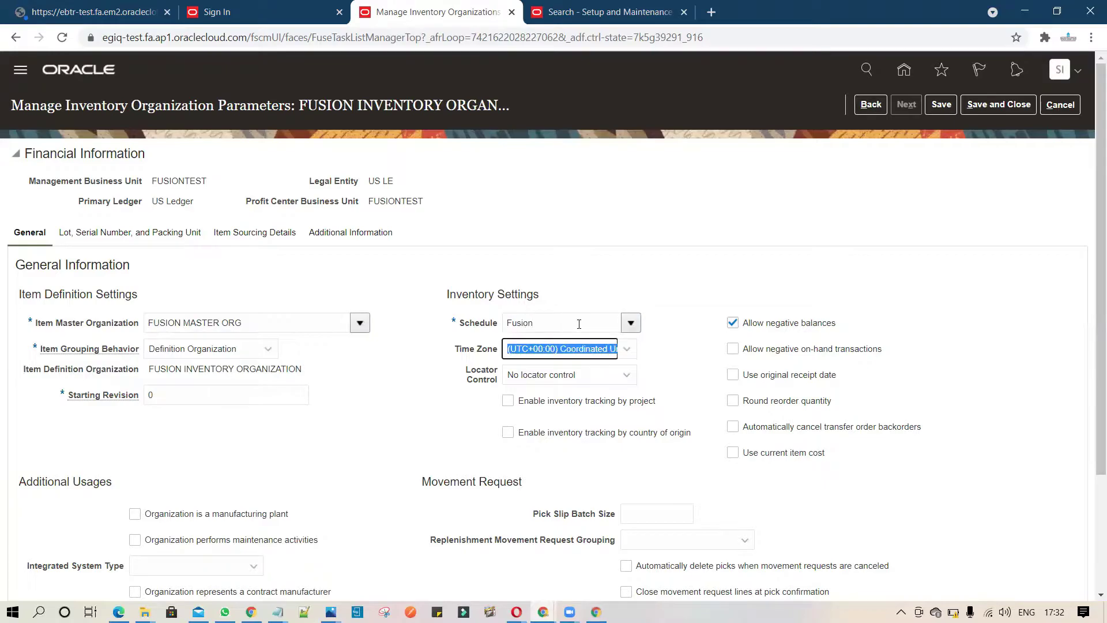
pyautogui.click(598, 285)
pyautogui.moveTo(1100, 269); pyautogui.dragTo(1091, 380)
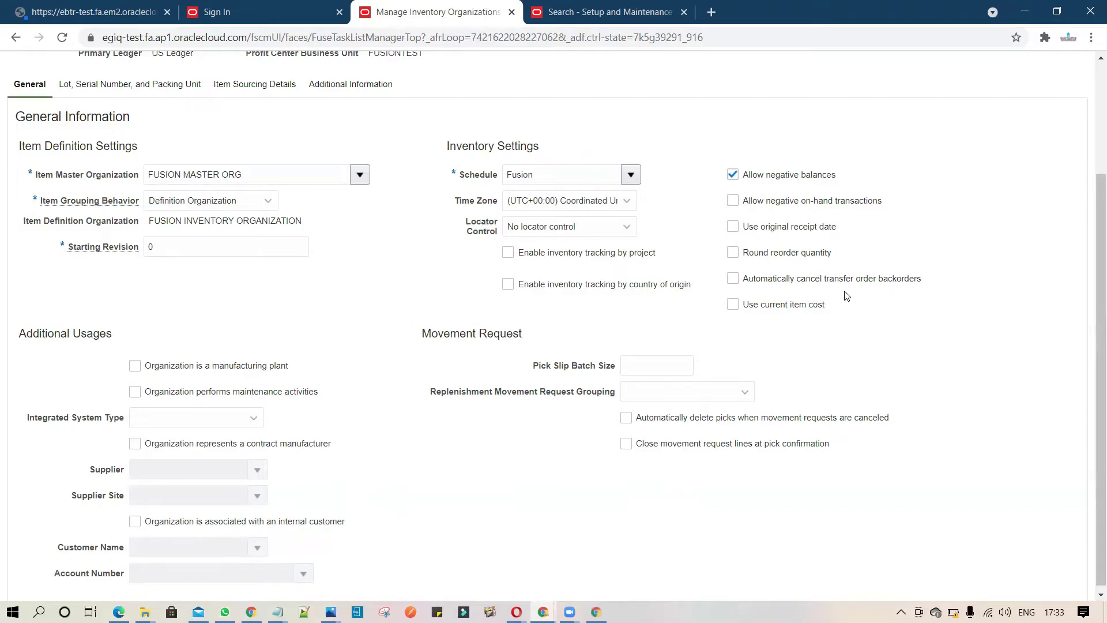
pyautogui.click(732, 280)
# Enable automatic deletion of picks when movement requests are canceled and closing of movement request lines at pick confirmation
pyautogui.click(744, 394)
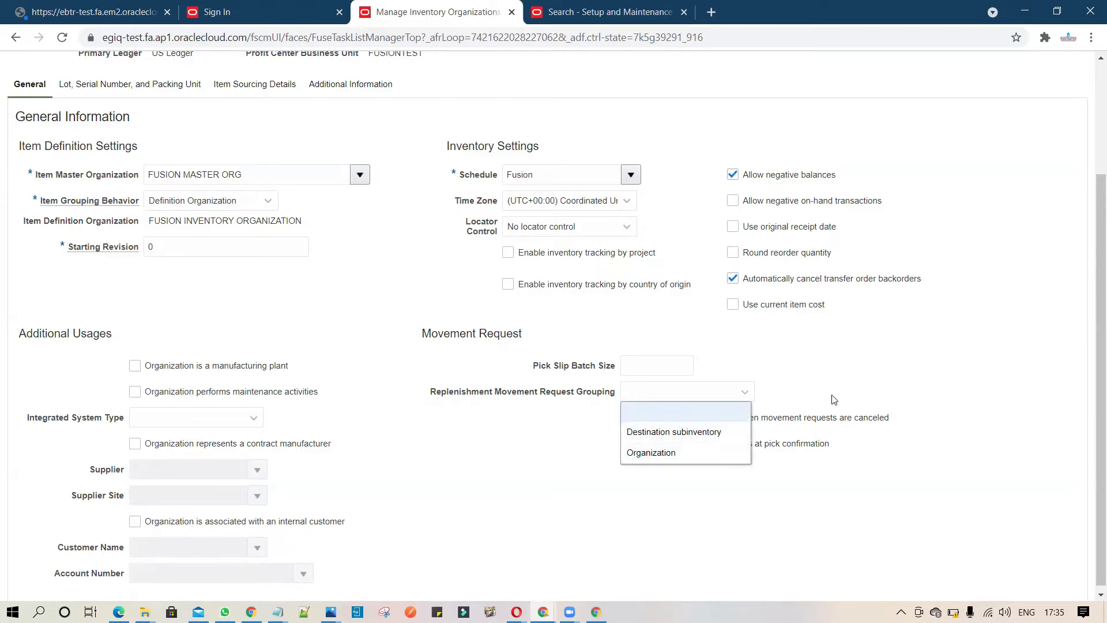
pyautogui.click(851, 376)
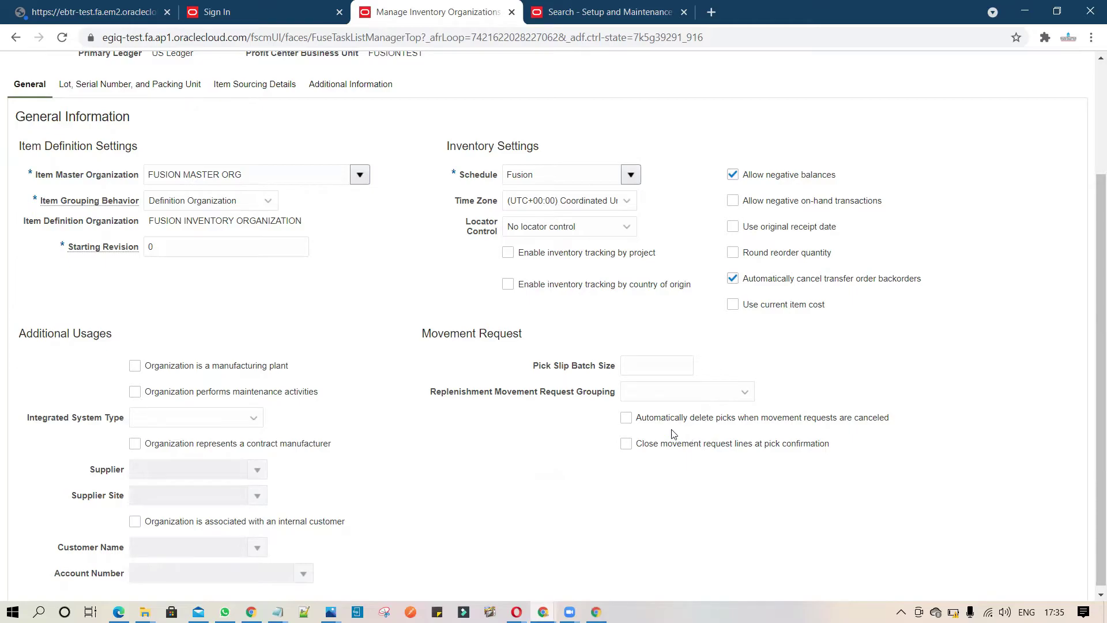
pyautogui.click(627, 419)
pyautogui.click(623, 448)
pyautogui.click(252, 419)
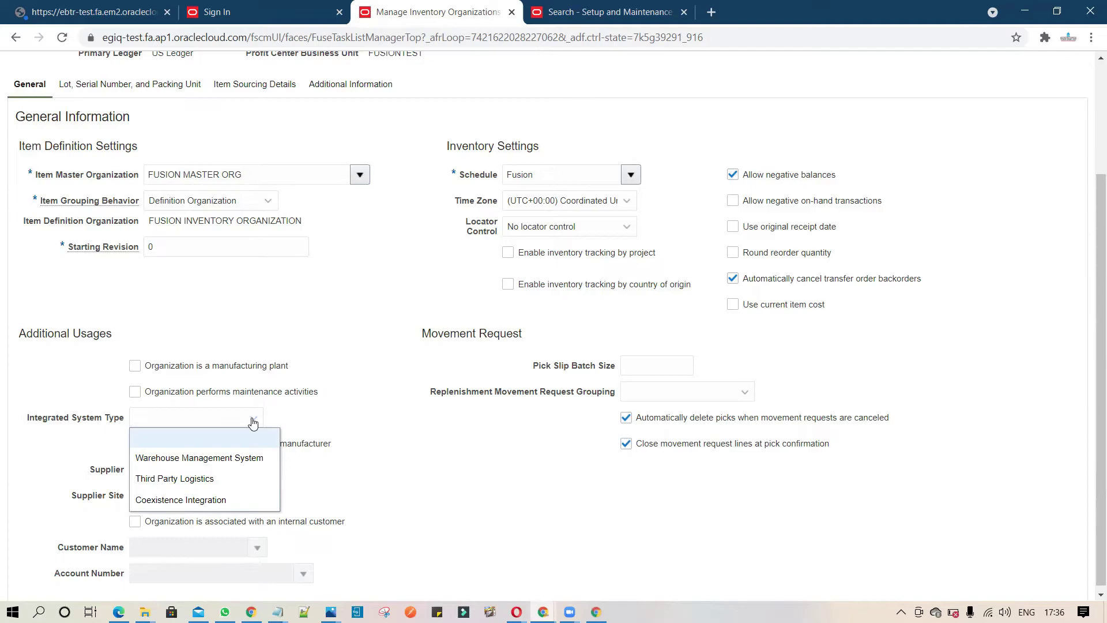
pyautogui.click(312, 424)
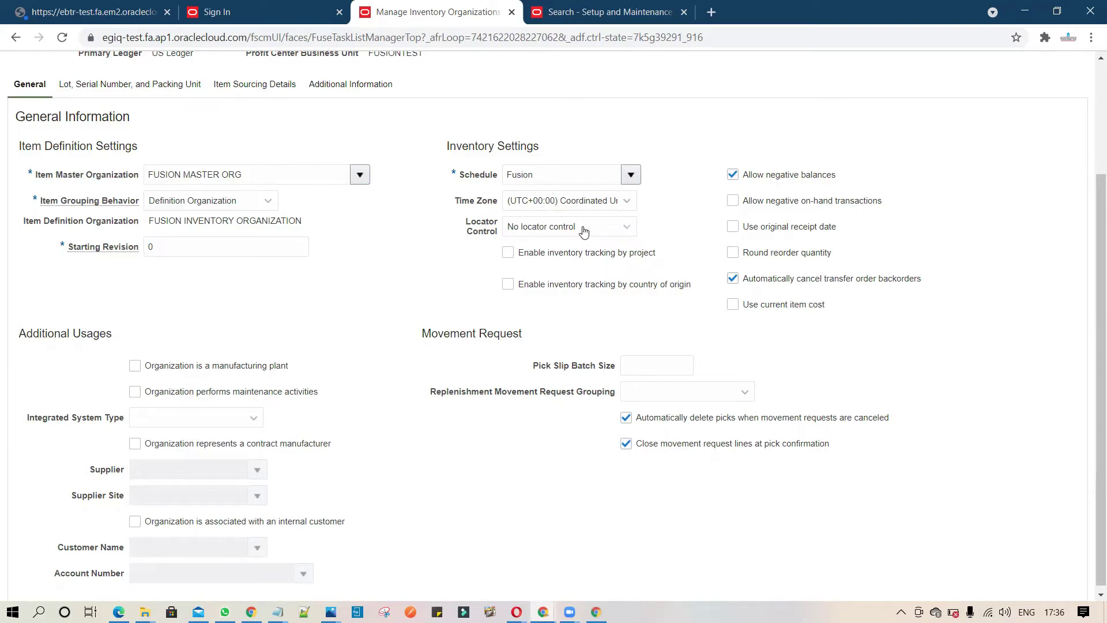
pyautogui.click(616, 232)
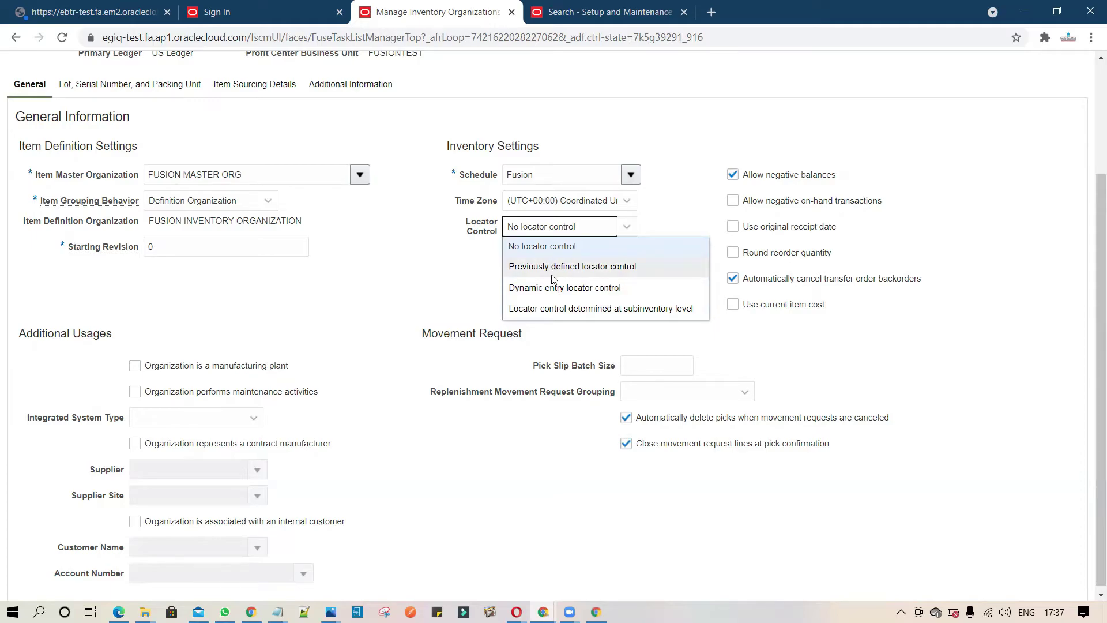
pyautogui.click(455, 281)
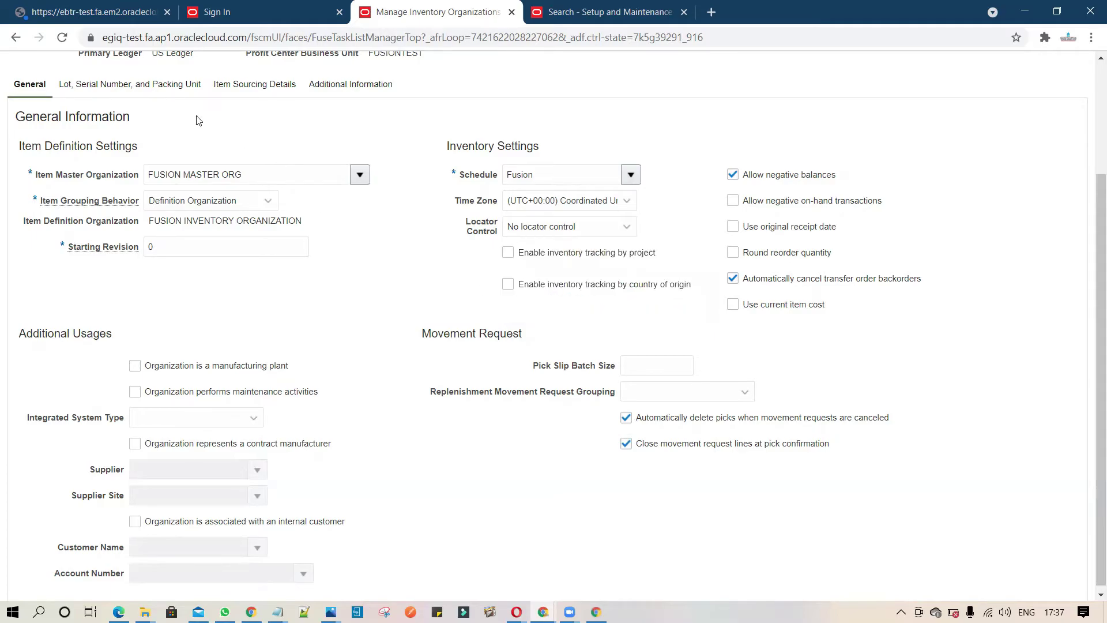
# In the lot, serial number, and packing unit parameters, set System Selects Serial Numbers to Yes
pyautogui.click(147, 88)
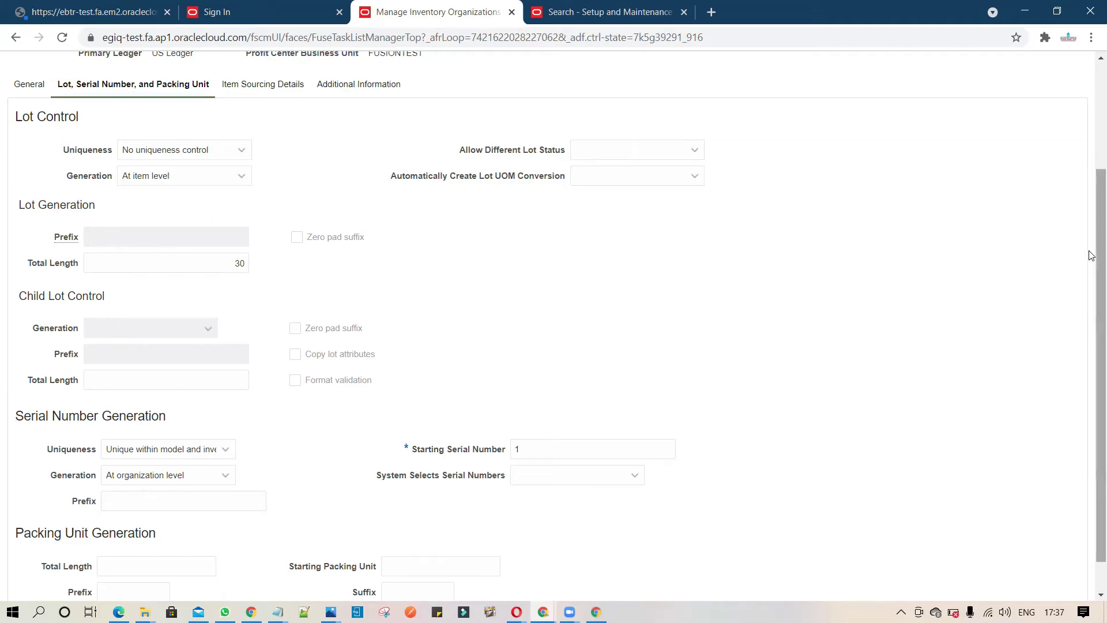
pyautogui.scroll(-1, 1091, 312)
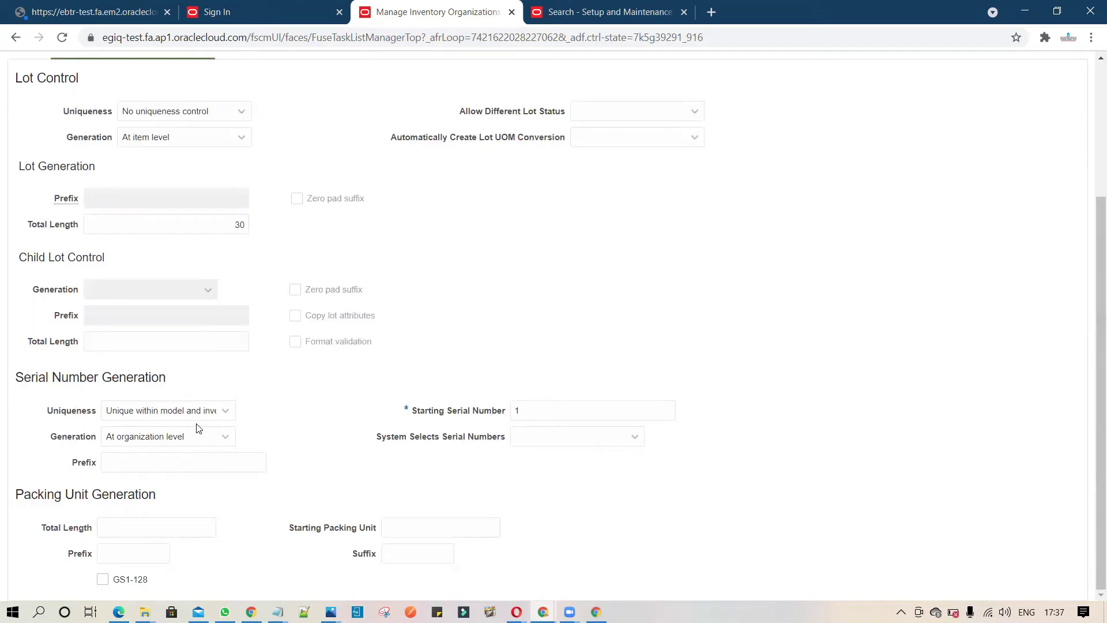
pyautogui.click(225, 411)
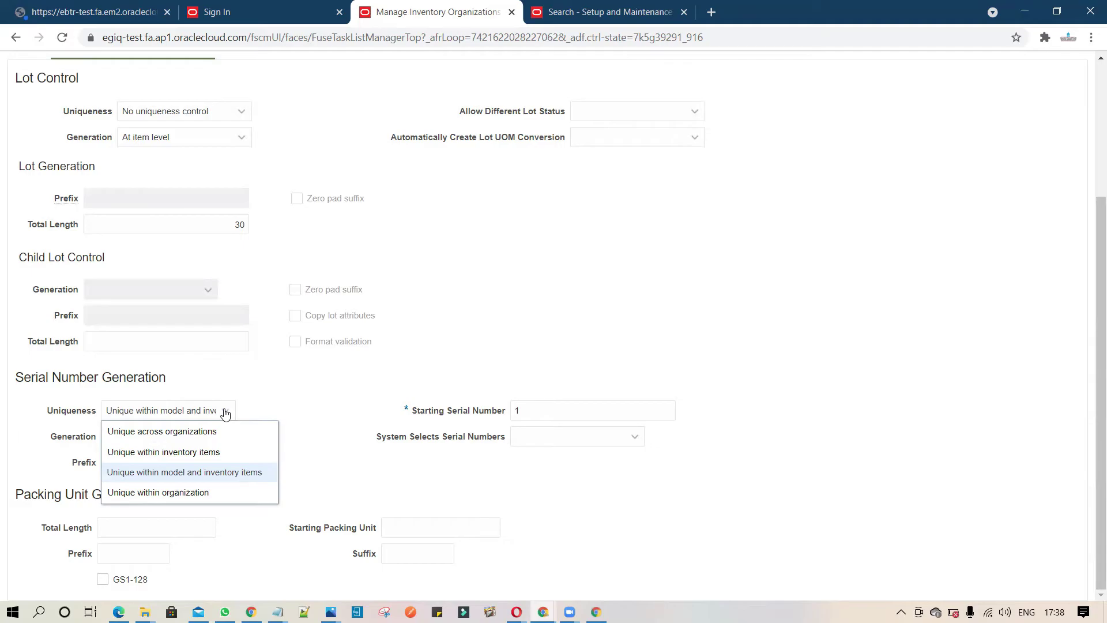
pyautogui.click(282, 405)
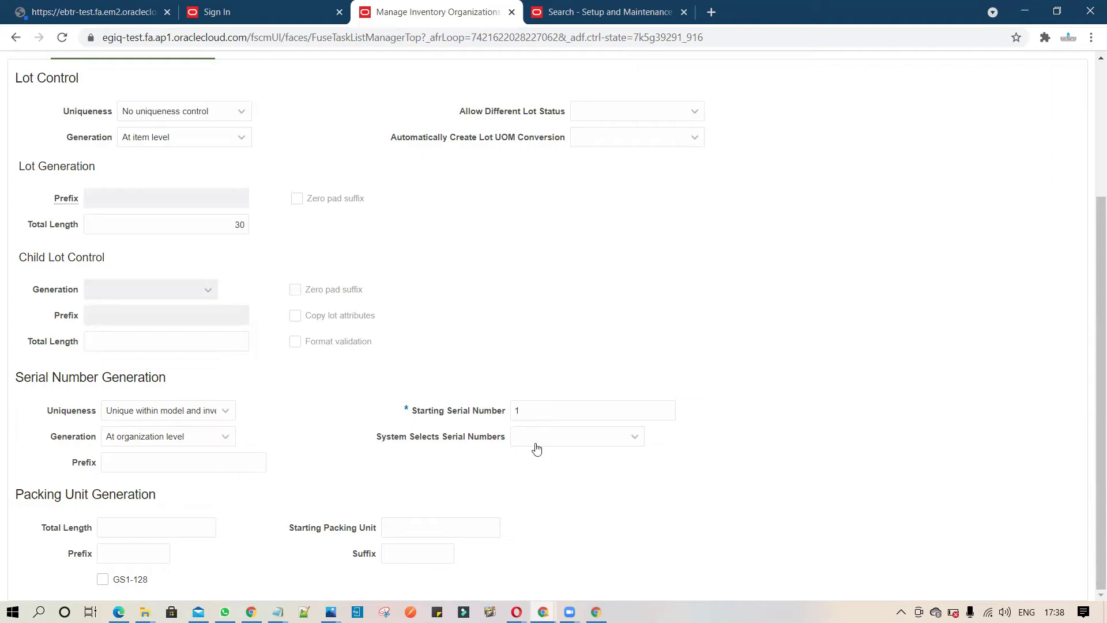
pyautogui.click(632, 441)
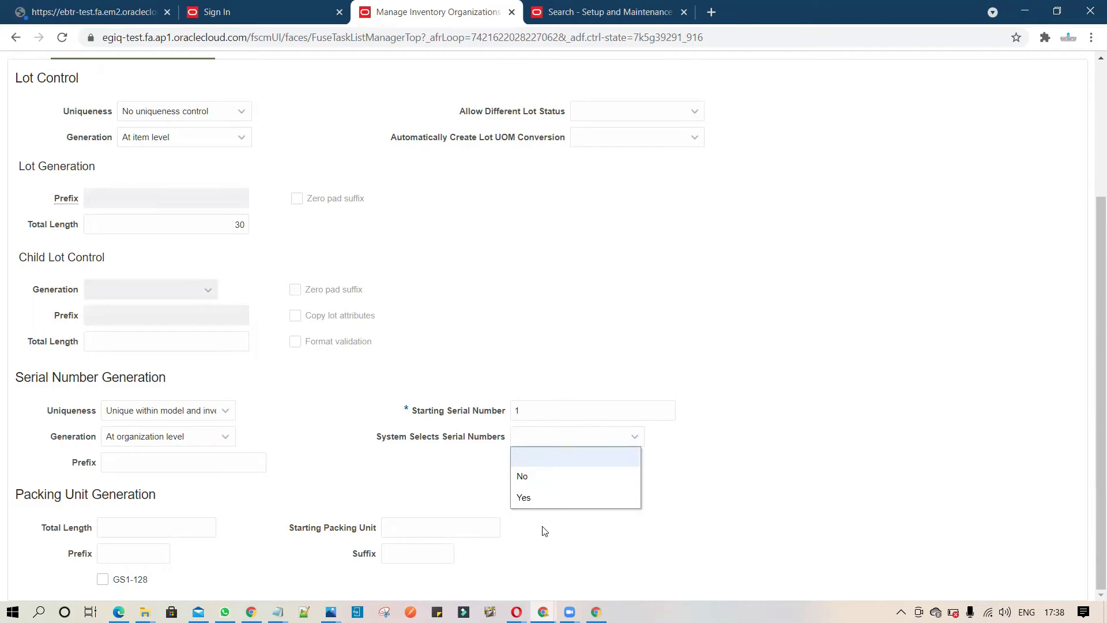
pyautogui.click(557, 503)
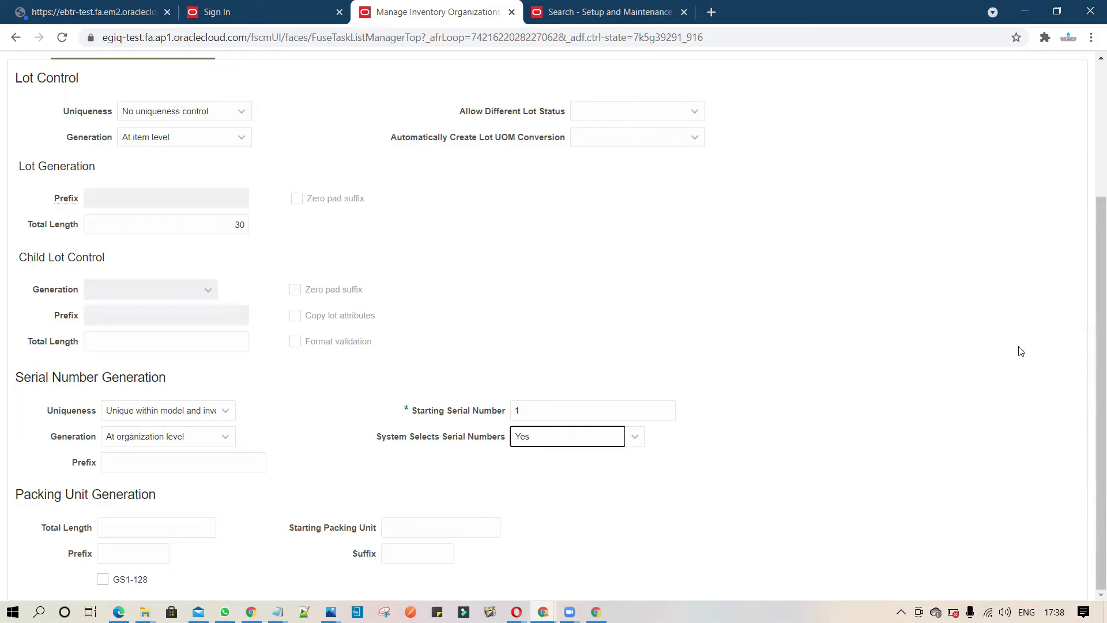
# In the item sourcing picking defaults, require pick confirmation and enable automatic population of picked quantity during pick confirm
pyautogui.scroll(3, 1091, 301)
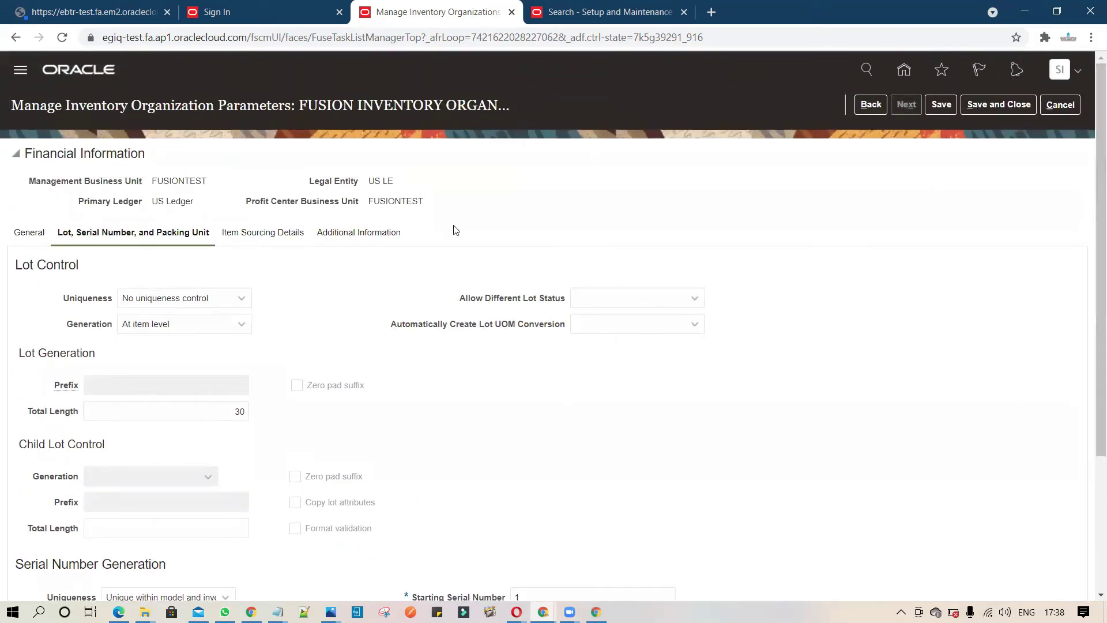
pyautogui.click(259, 234)
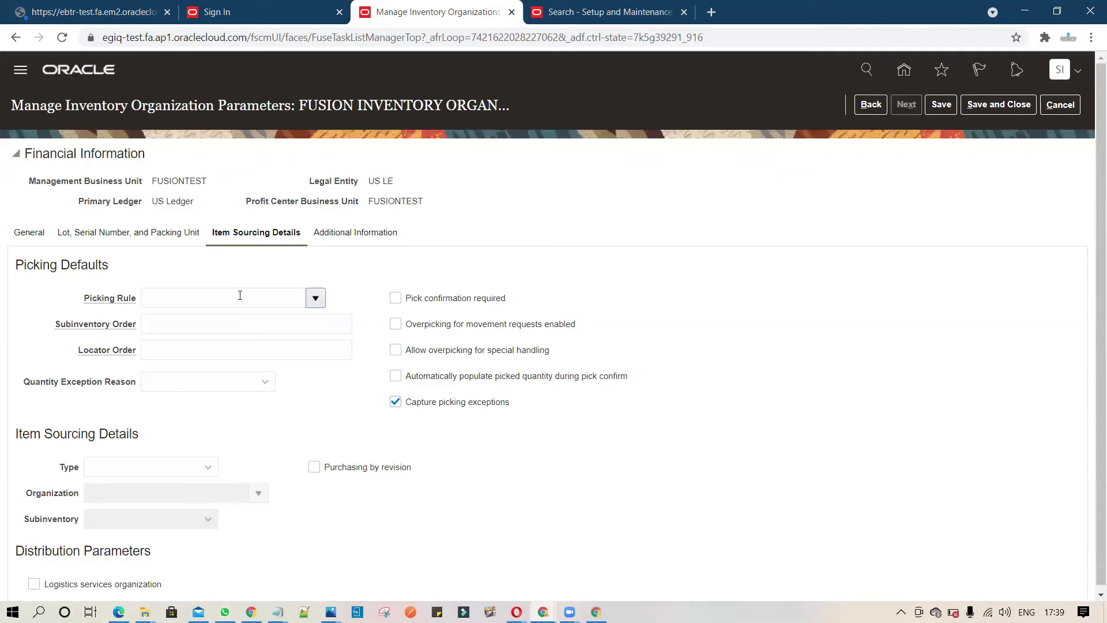
pyautogui.click(245, 323)
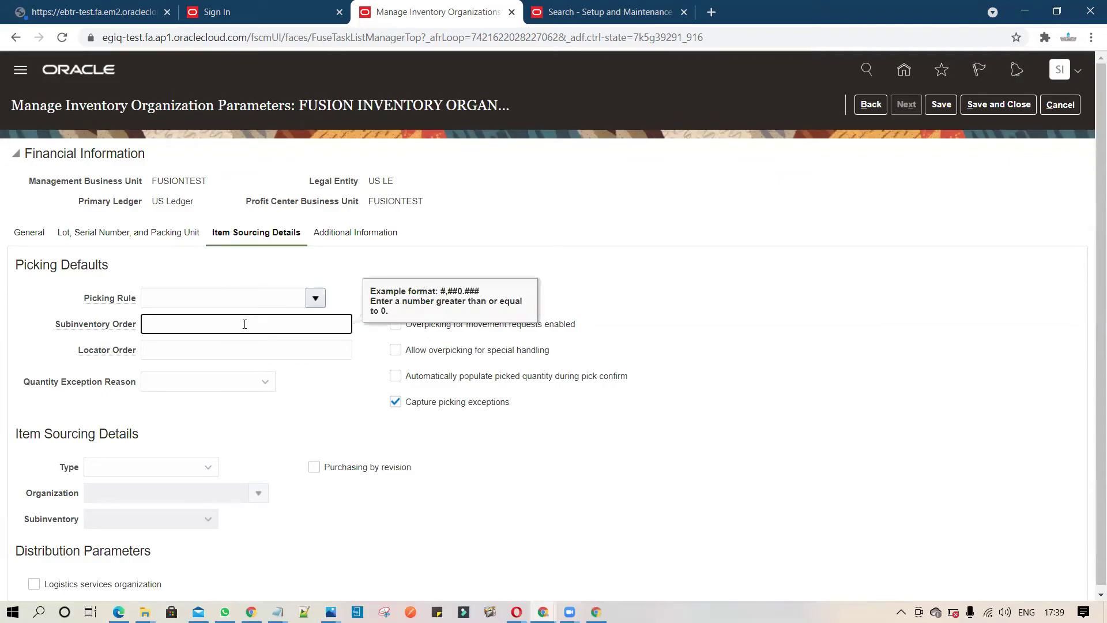
pyautogui.click(249, 364)
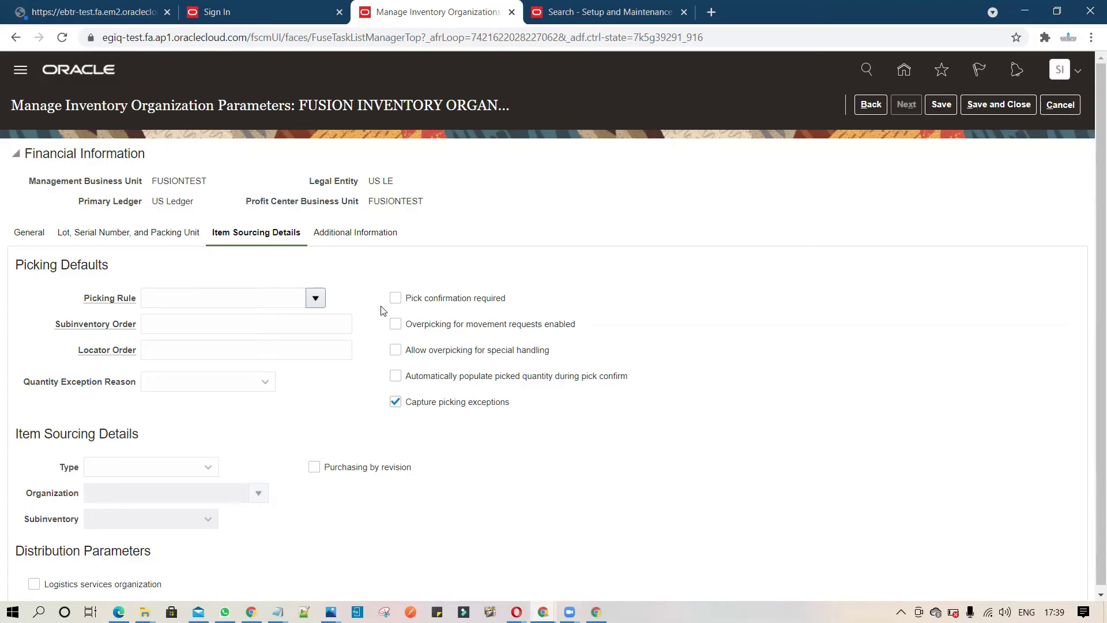
pyautogui.click(394, 299)
pyautogui.click(395, 377)
pyautogui.click(202, 466)
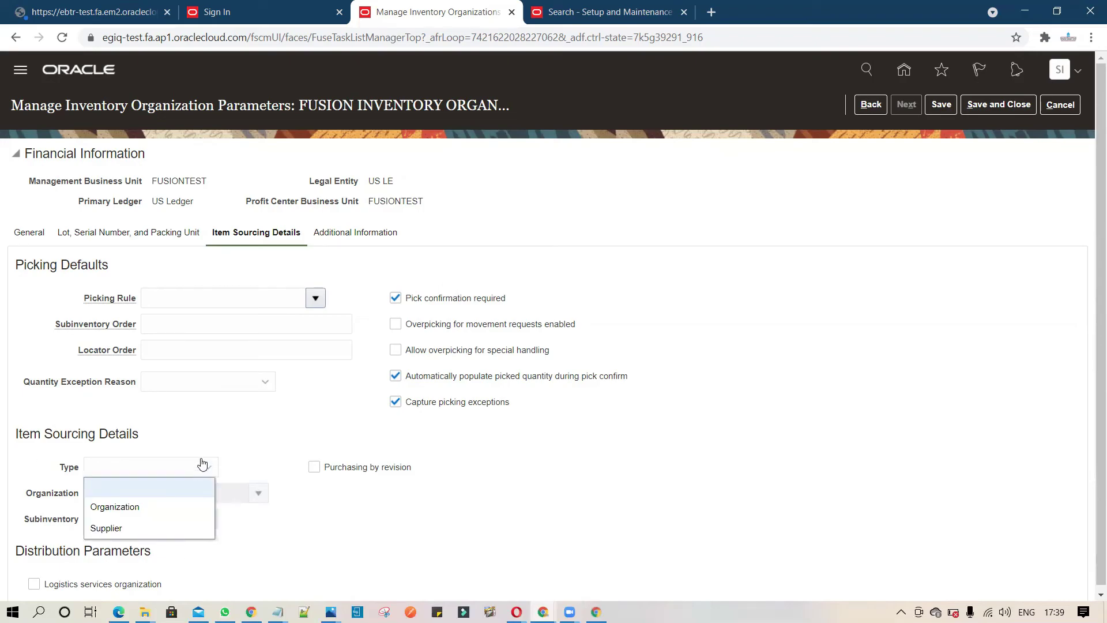
pyautogui.click(219, 431)
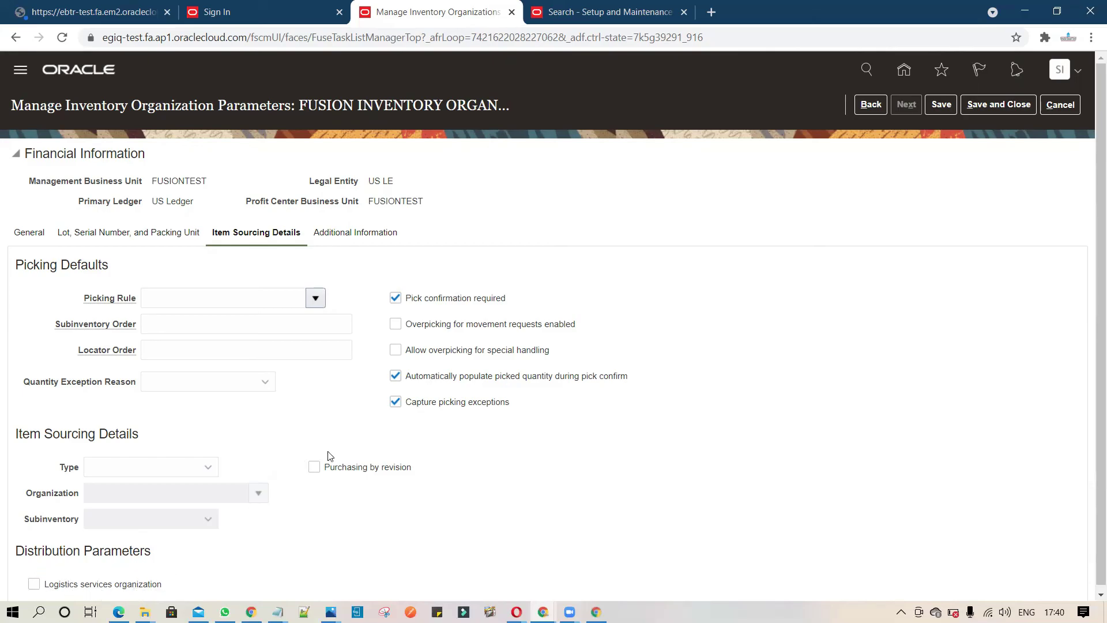
# Check the Context options in the additional information, and save and close the inventory organization parameters
pyautogui.click(351, 233)
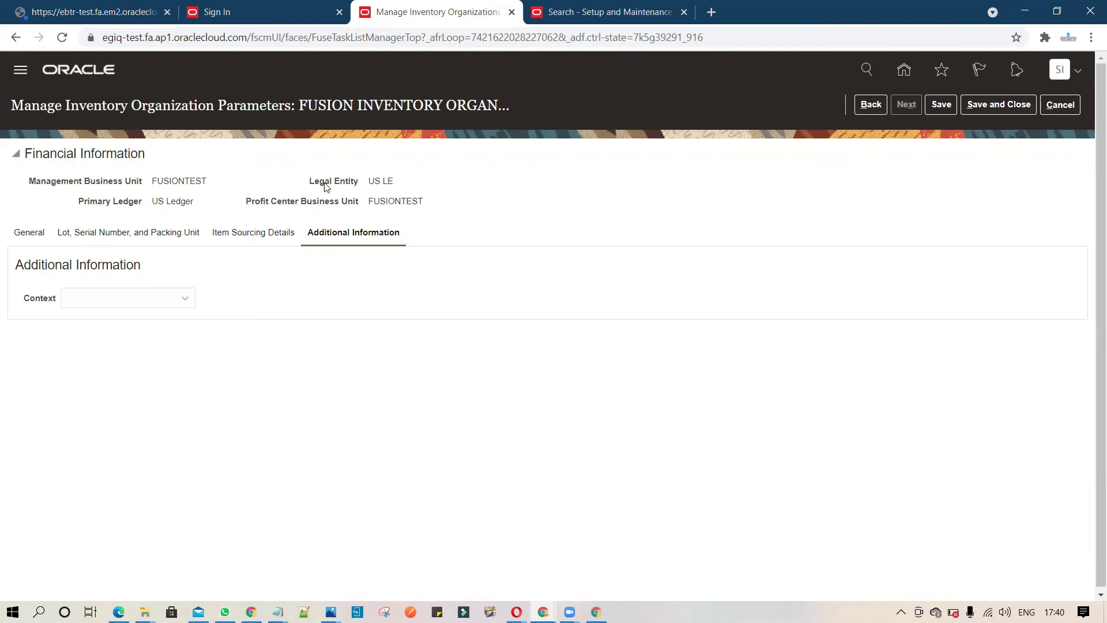
pyautogui.click(1001, 106)
pyautogui.click(639, 221)
pyautogui.click(188, 302)
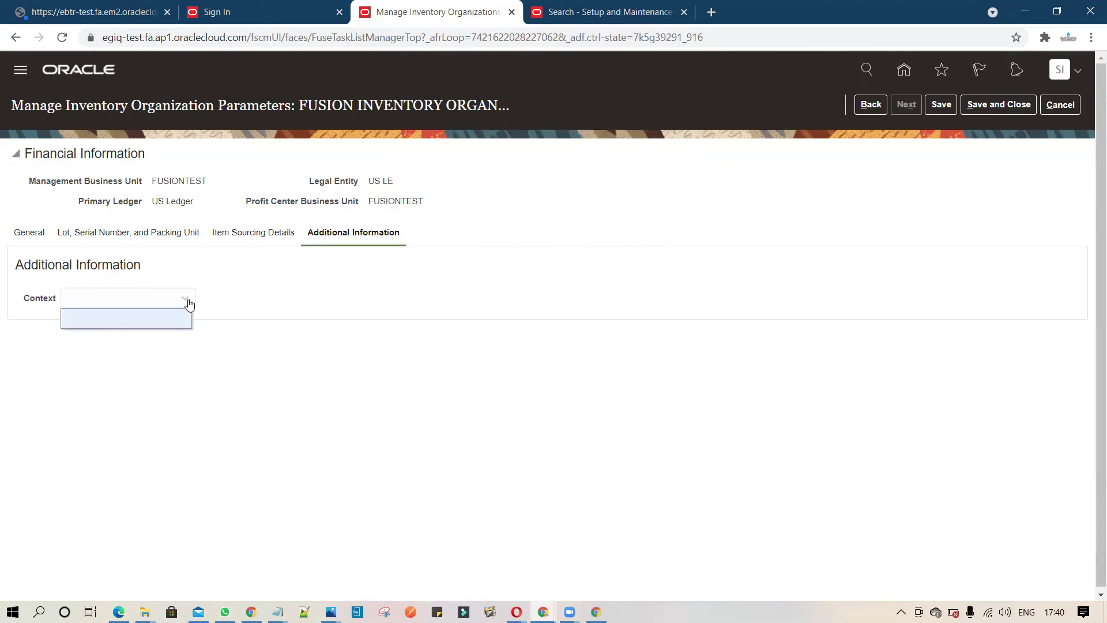
pyautogui.click(276, 238)
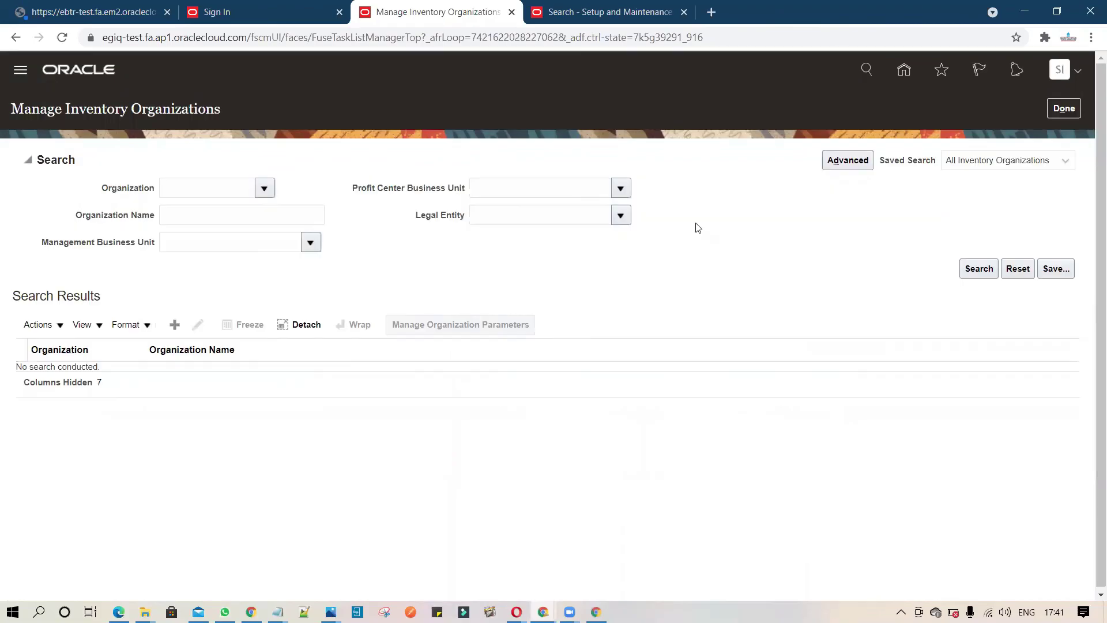